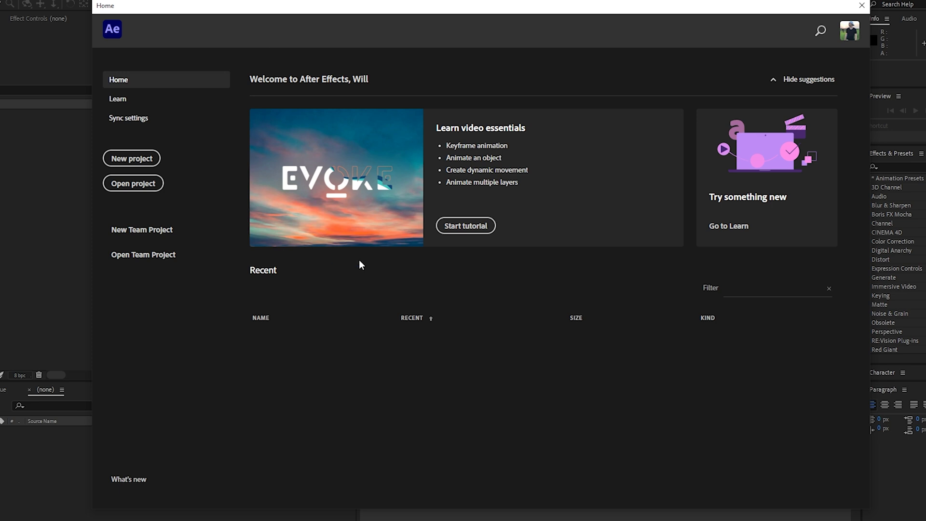
Start a new empty project and bring up Composition Settings for a new comp
click(135, 160)
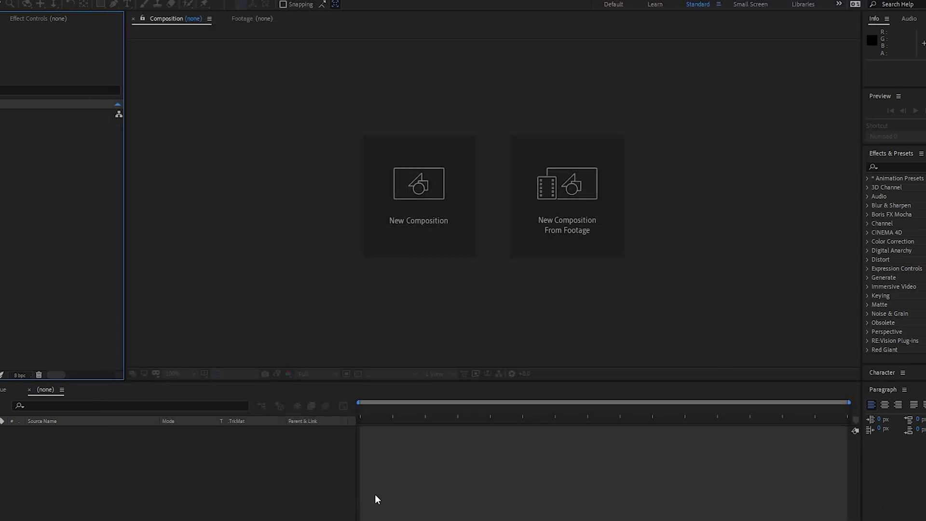
click(151, 7)
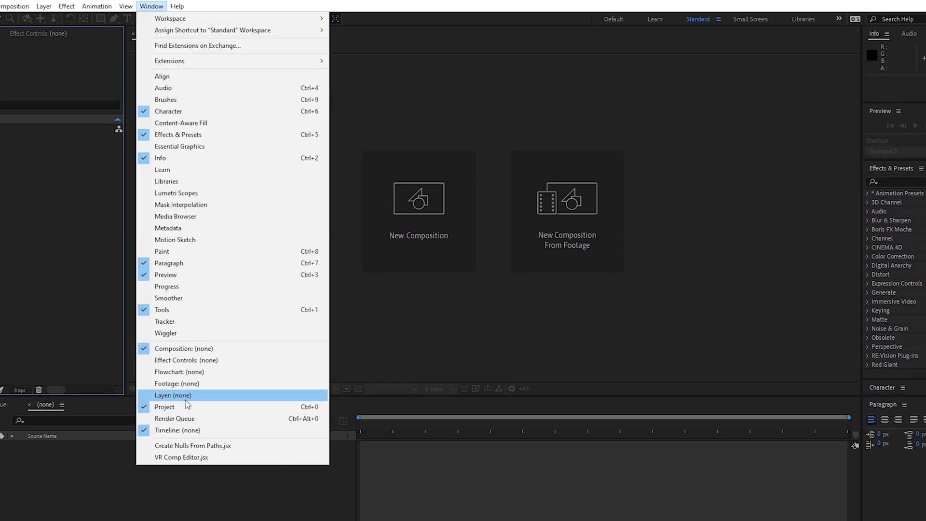
click(161, 476)
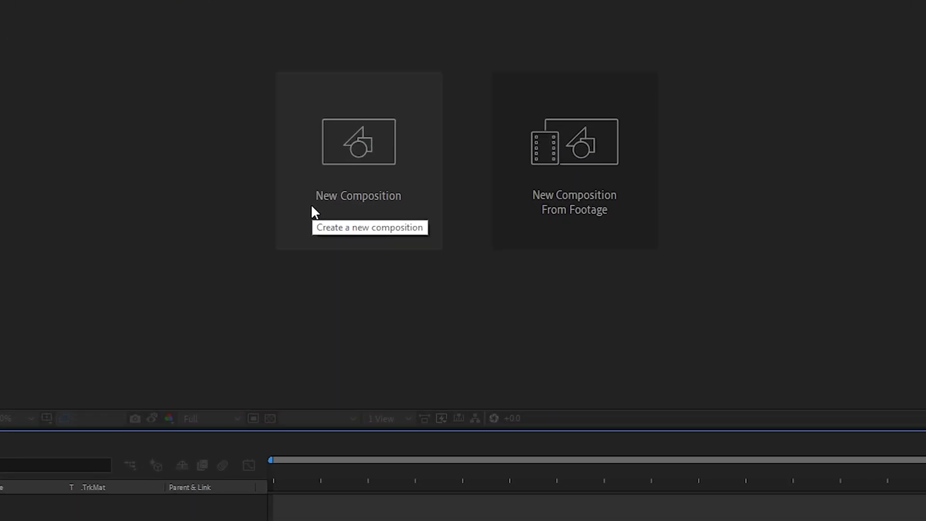
click(351, 216)
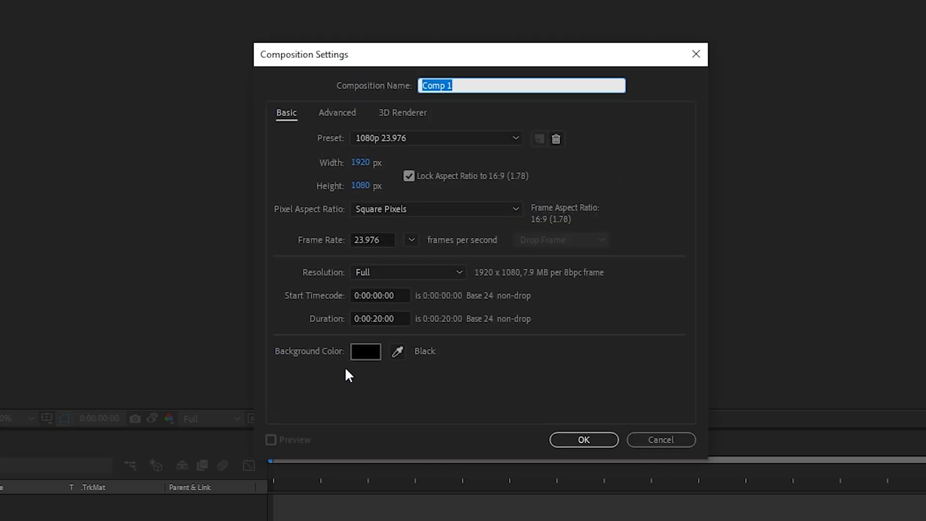
Create Comp 1 with the HDTV 1080 24 preset at 23.976 fps
click(422, 138)
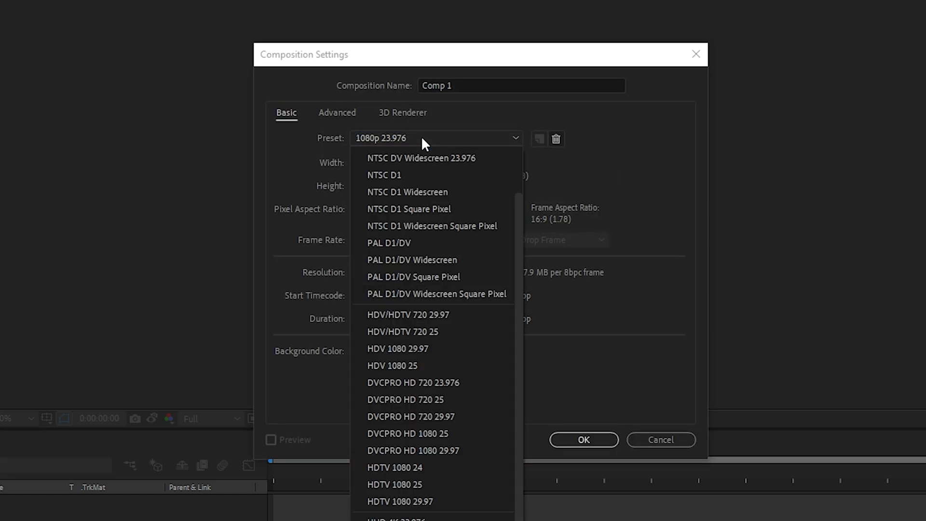
click(401, 467)
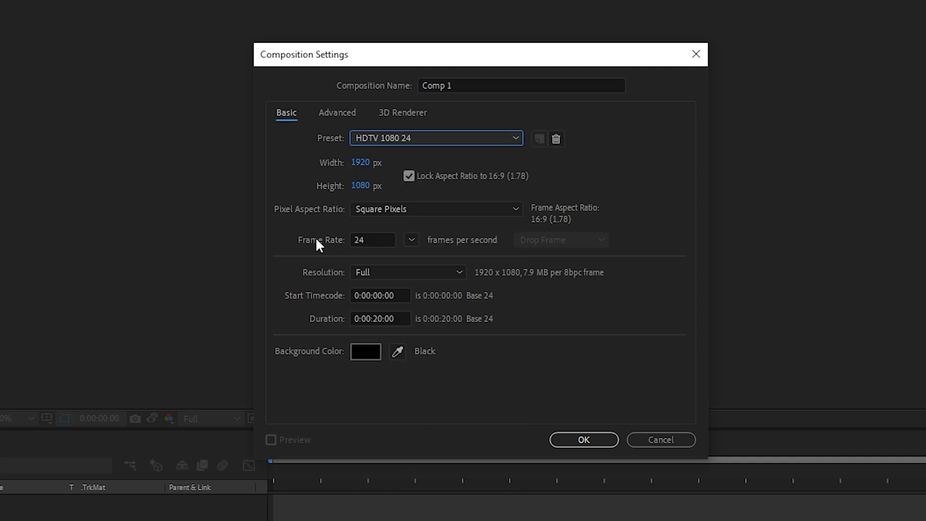
click(411, 239)
click(448, 308)
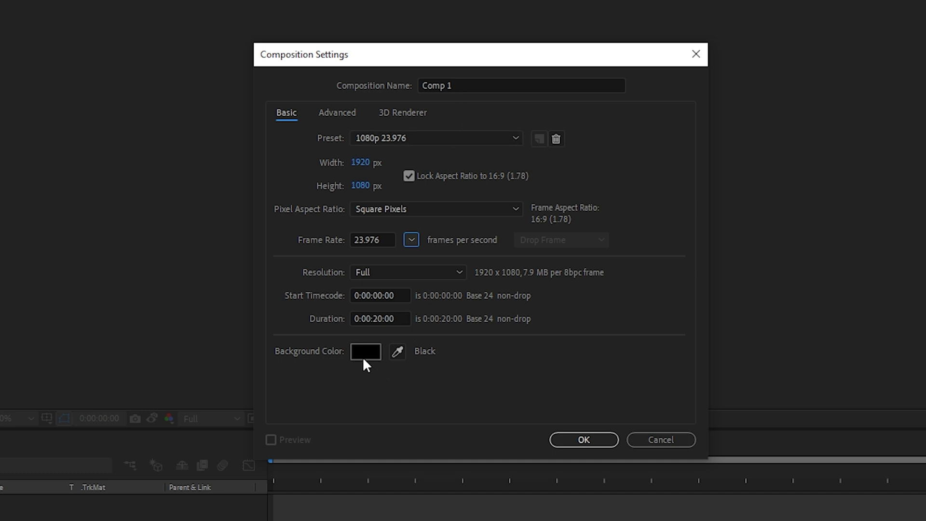
click(584, 439)
Set the viewer magnification to Fit, then open and cancel the Import File window
click(19, 417)
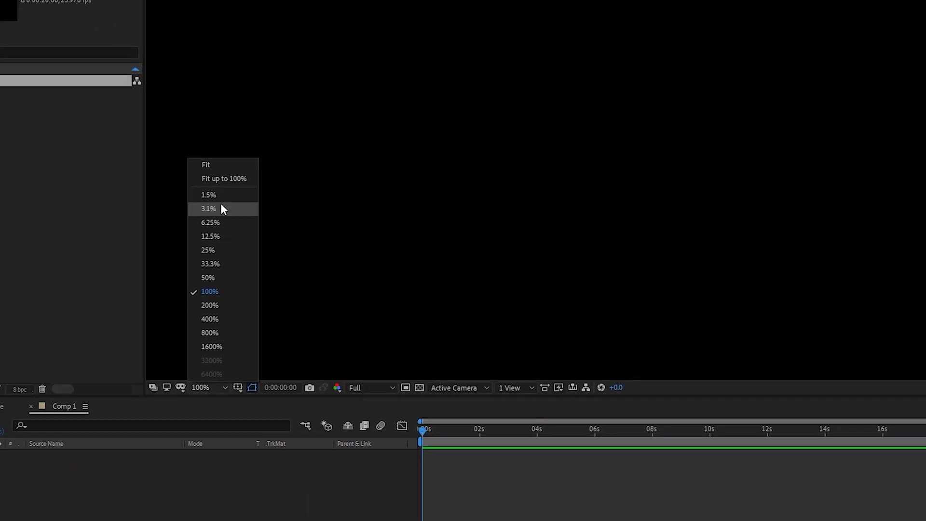
click(213, 165)
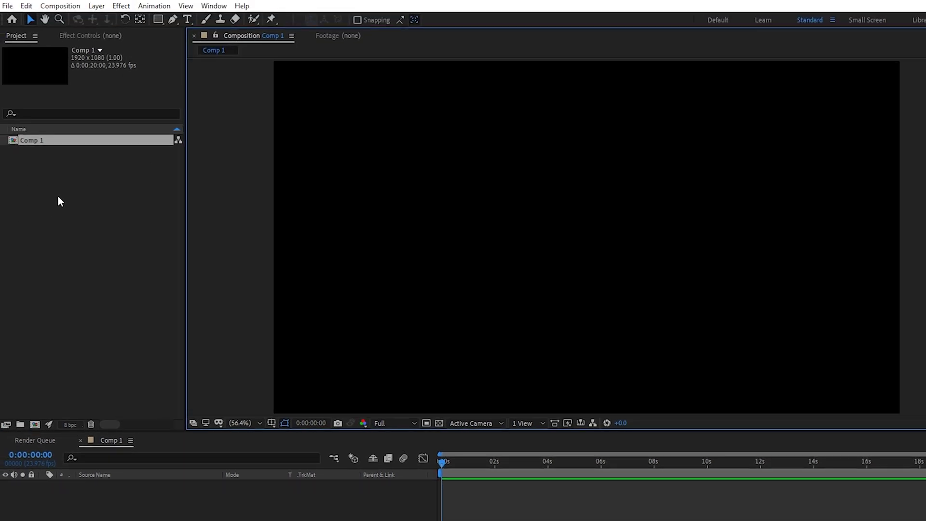
double_click(60, 200)
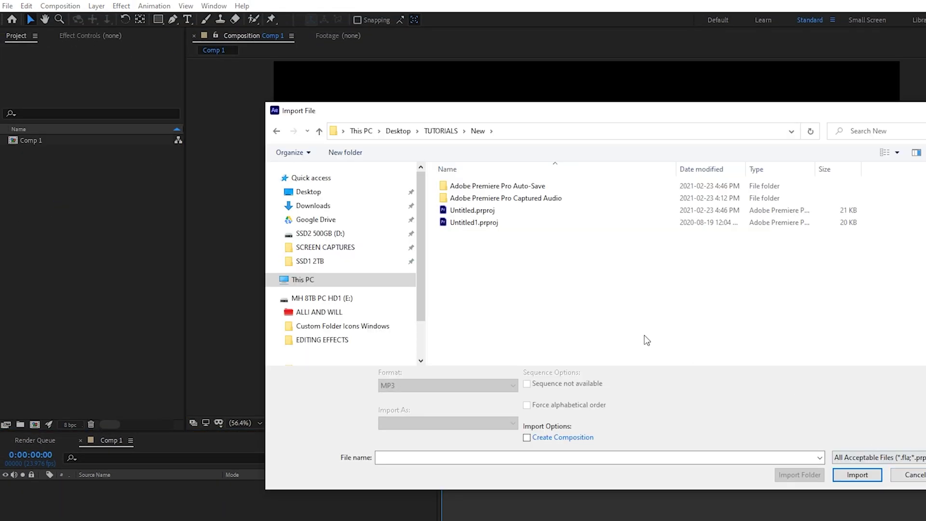
click(915, 475)
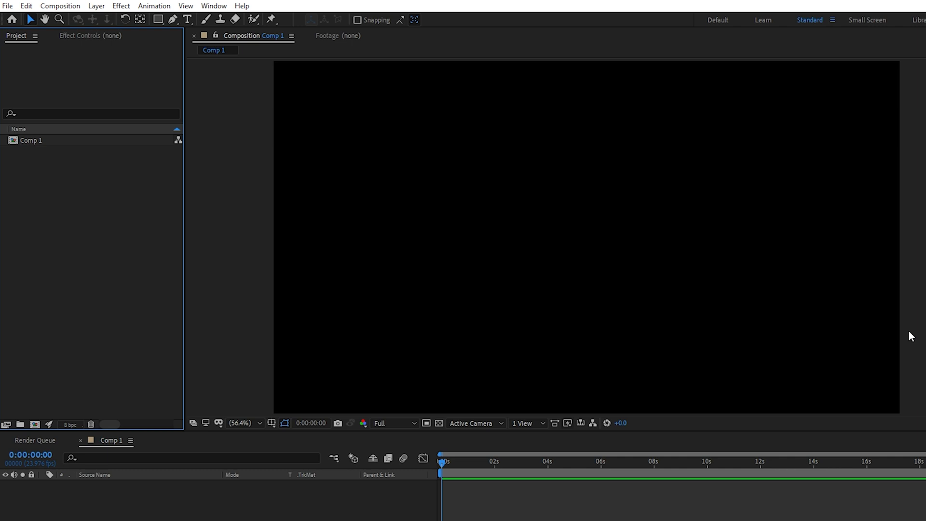
Add a text layer reading 'After Effects Tutorial' to Comp 1
click(188, 20)
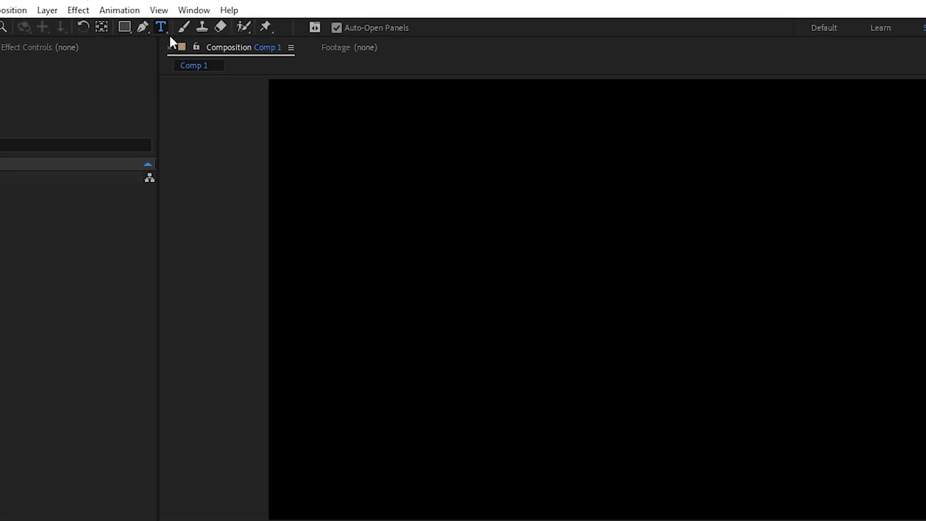
click(512, 289)
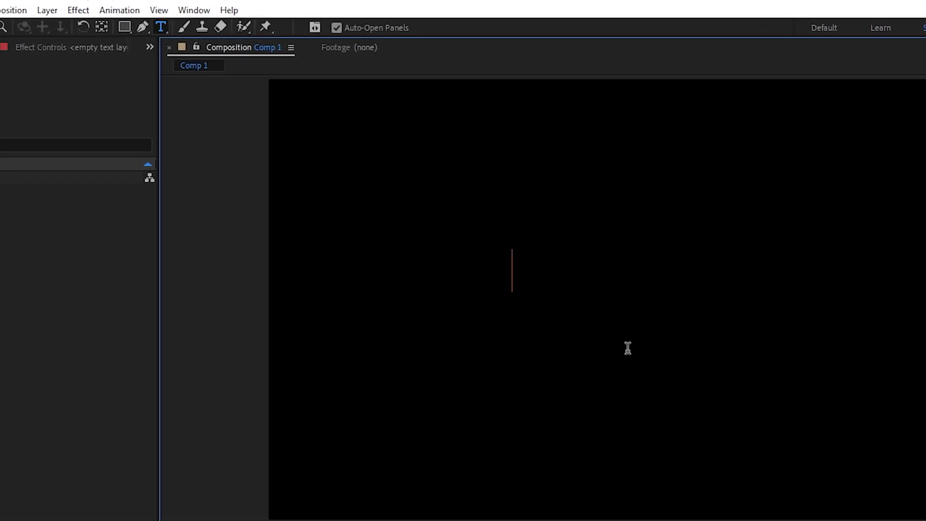
text(After Effects Tutorial)
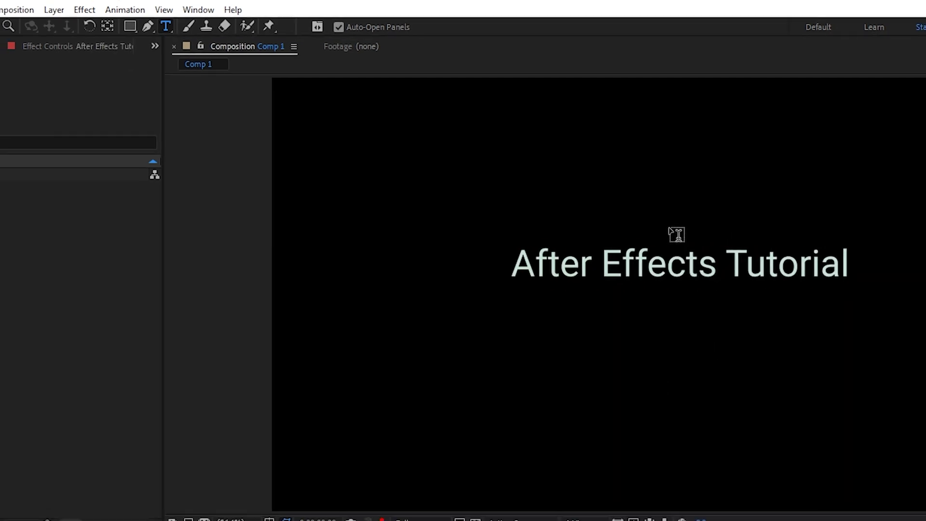
Select the title layer and expand the Character panel to pick its font
click(31, 22)
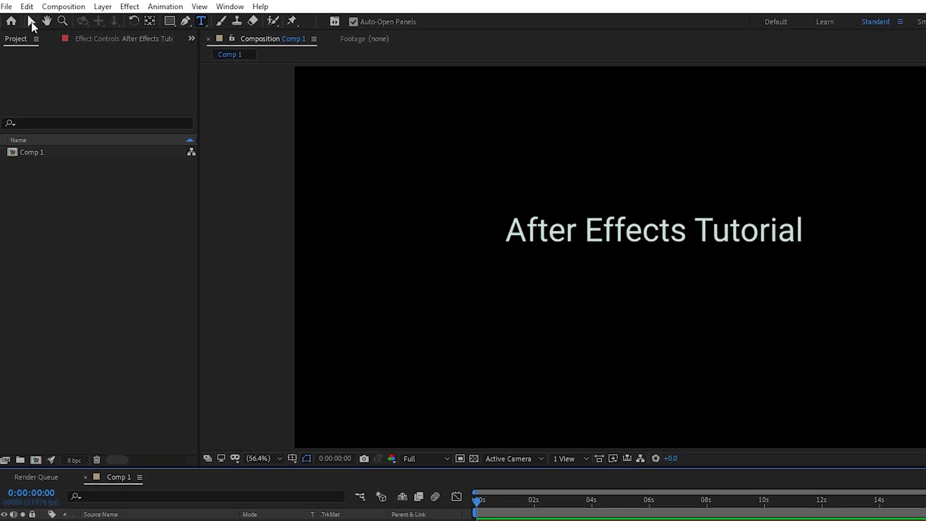
click(619, 235)
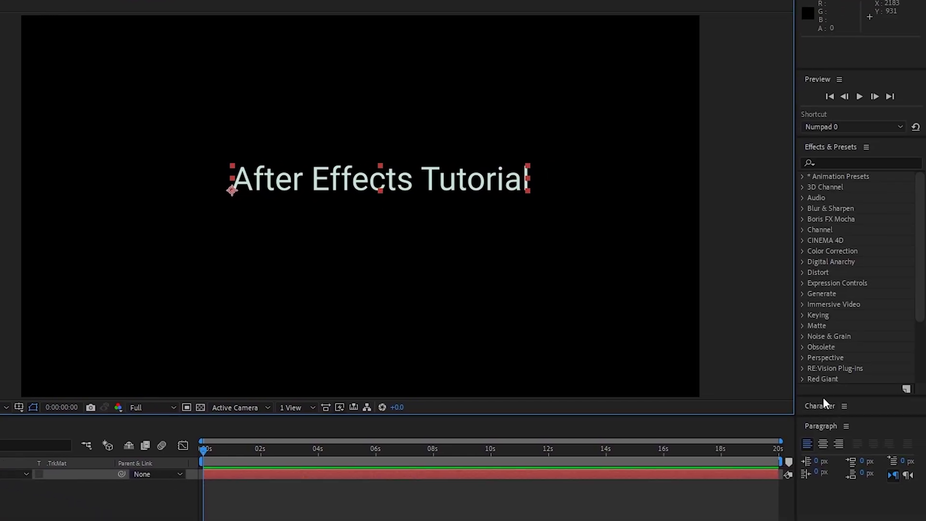
drag(823, 399, 820, 203)
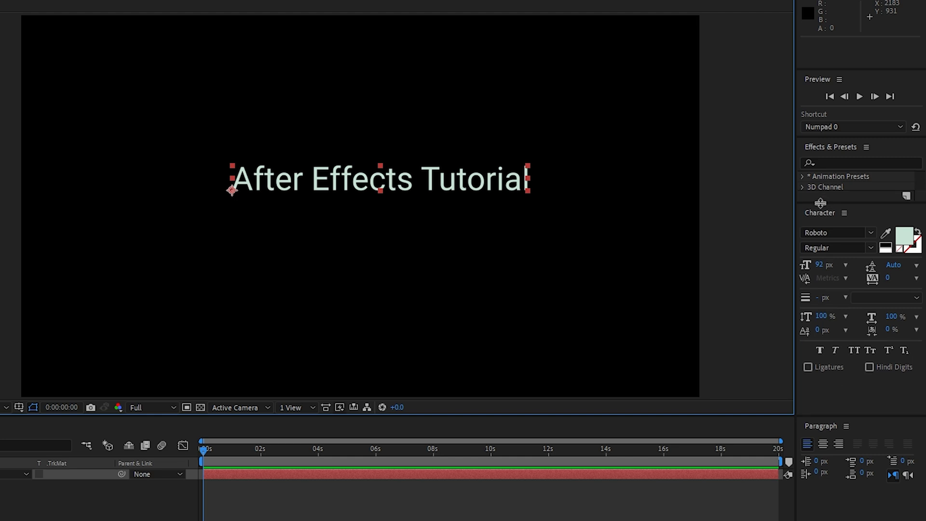
click(871, 231)
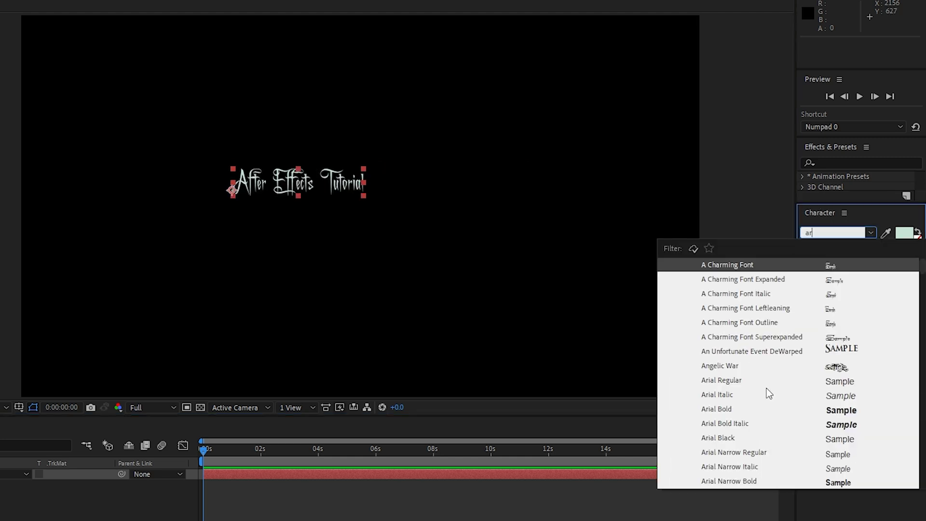
Style the title Arial Bold, 98 px, dark blue fill, and drag it up and right
click(744, 407)
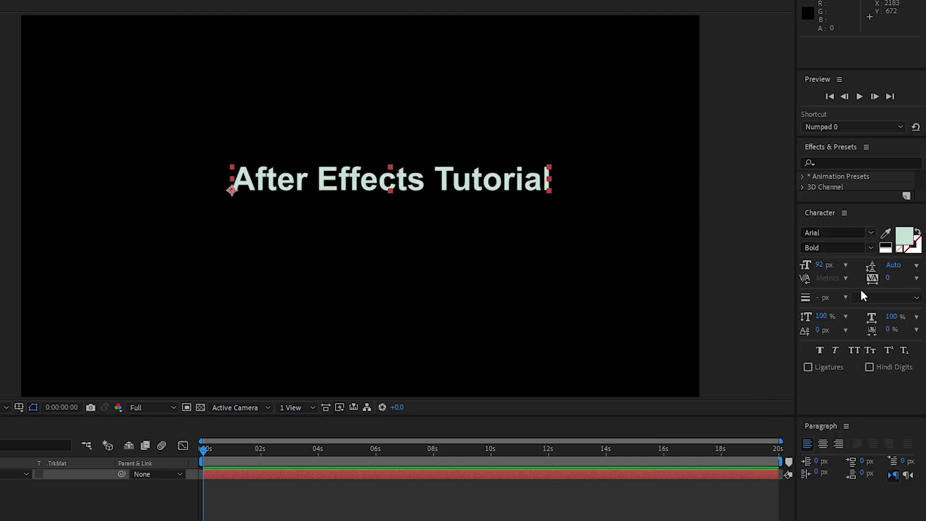
mouse_move(819, 264)
mouse_down()
mouse_move(851, 264)
mouse_move(815, 263)
mouse_move(825, 262)
mouse_up()
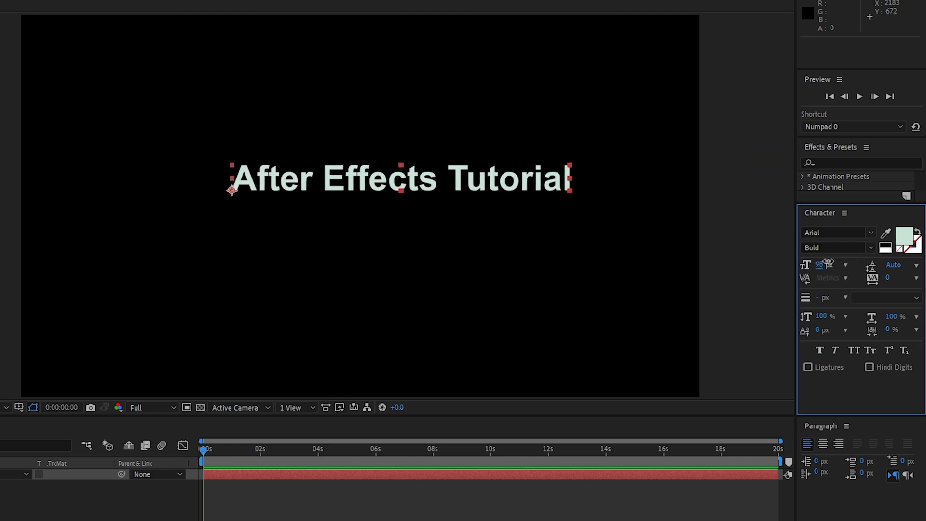
click(911, 238)
click(316, 309)
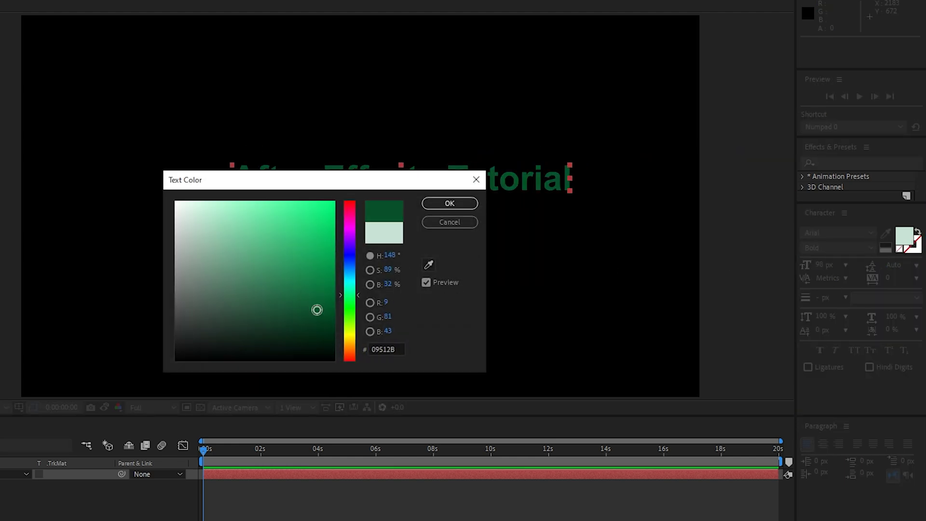
click(355, 270)
click(453, 203)
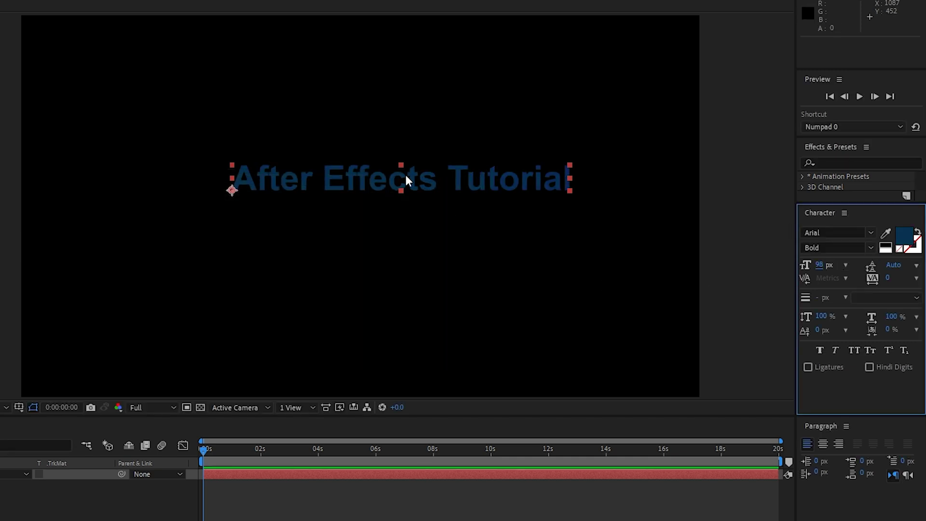
drag(389, 182, 338, 203)
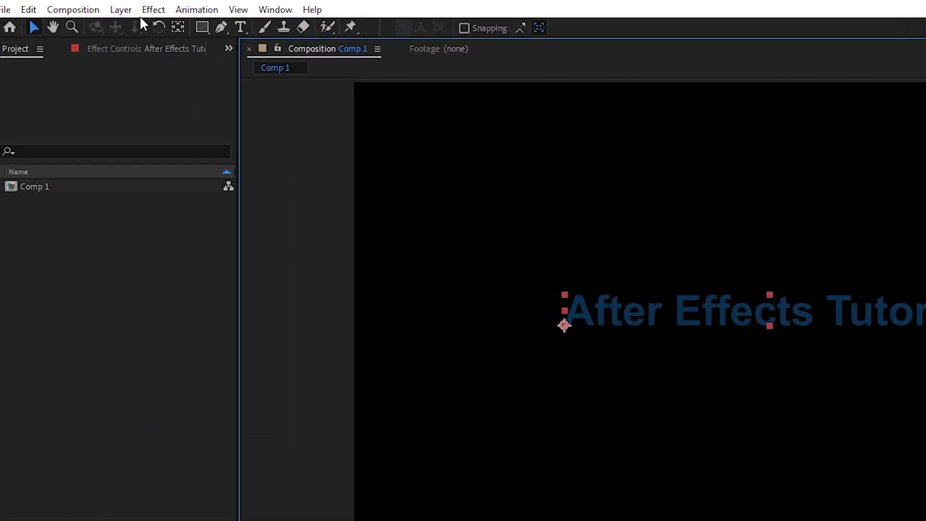
click(51, 5)
Add a new Medium Royal Blue solid (3892D0) to Comp 1
mouse_move(170, 27)
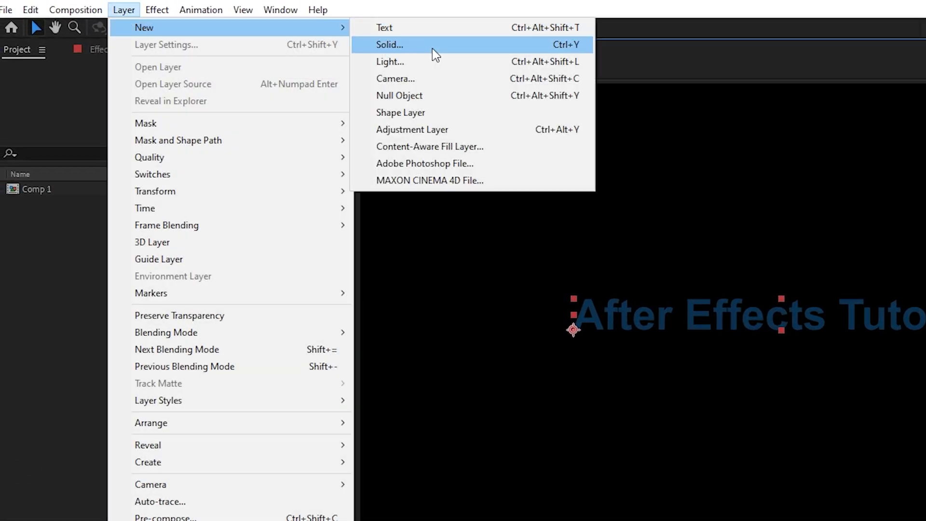
click(433, 47)
click(725, 497)
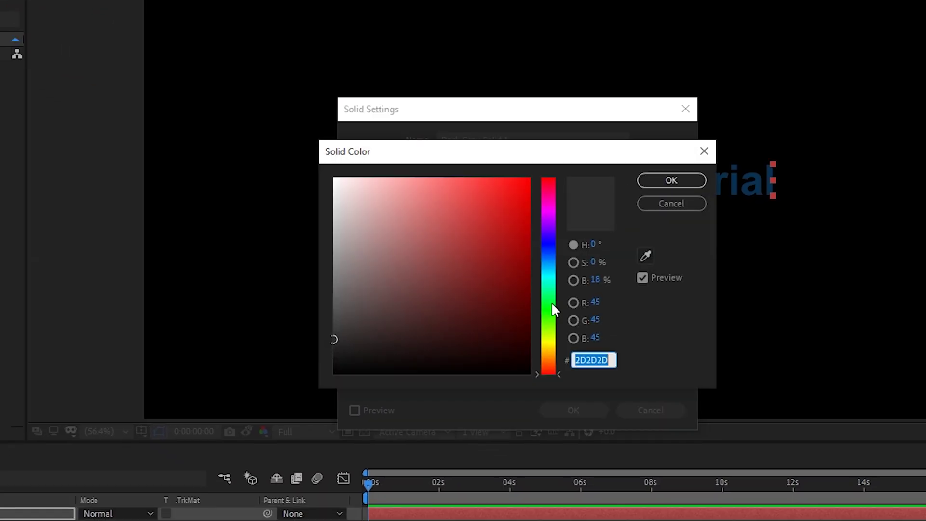
drag(551, 301, 550, 264)
drag(479, 228, 476, 212)
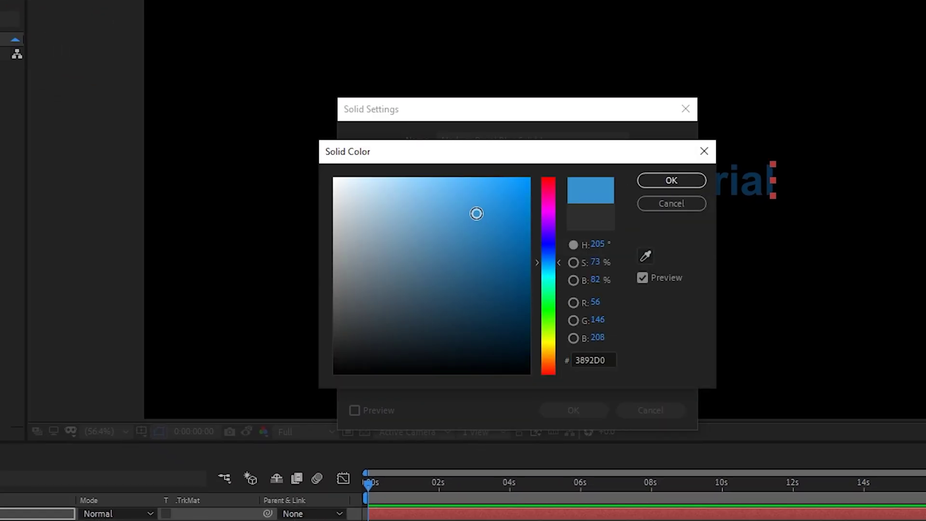
click(696, 163)
click(598, 393)
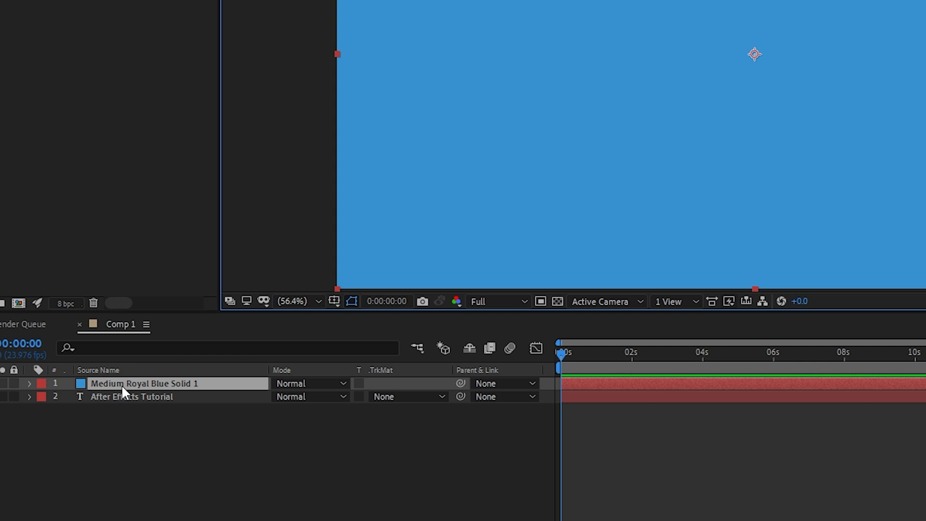
Move the blue solid below the title layer and select the solid
drag(122, 386, 125, 412)
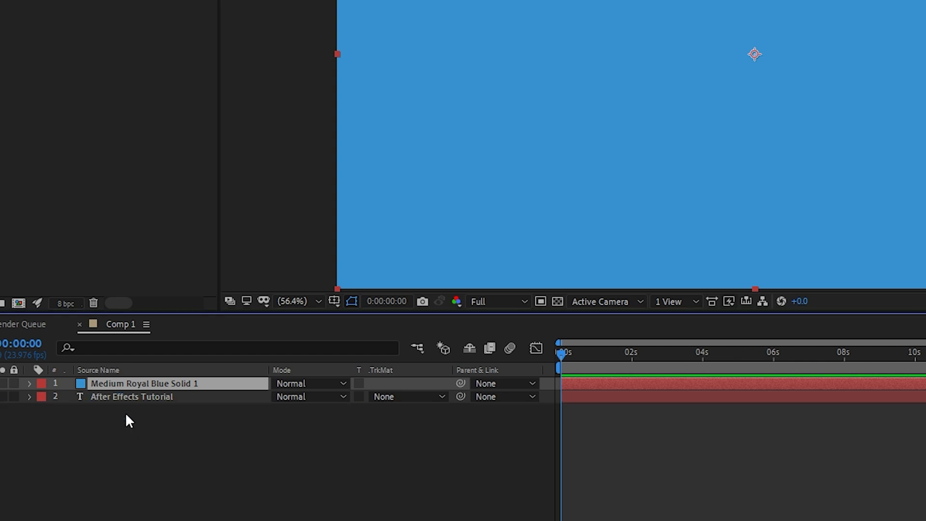
click(133, 383)
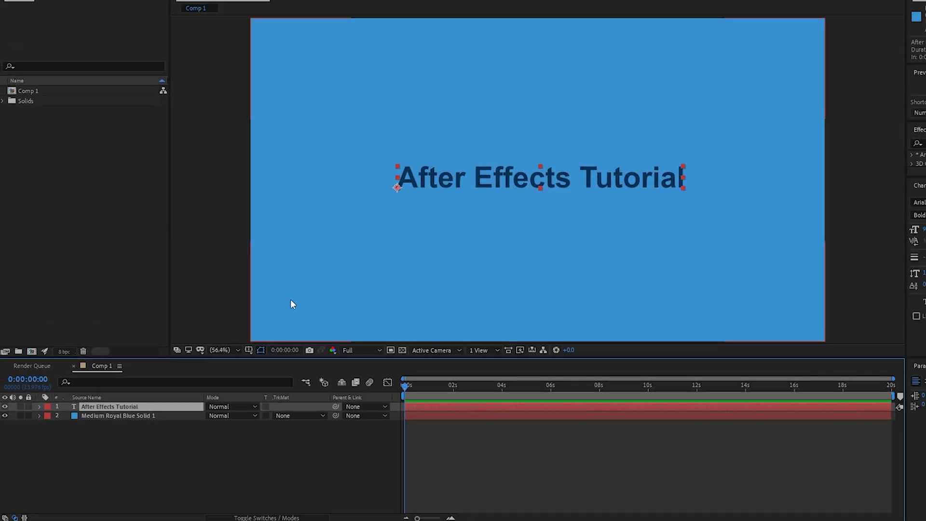
click(120, 416)
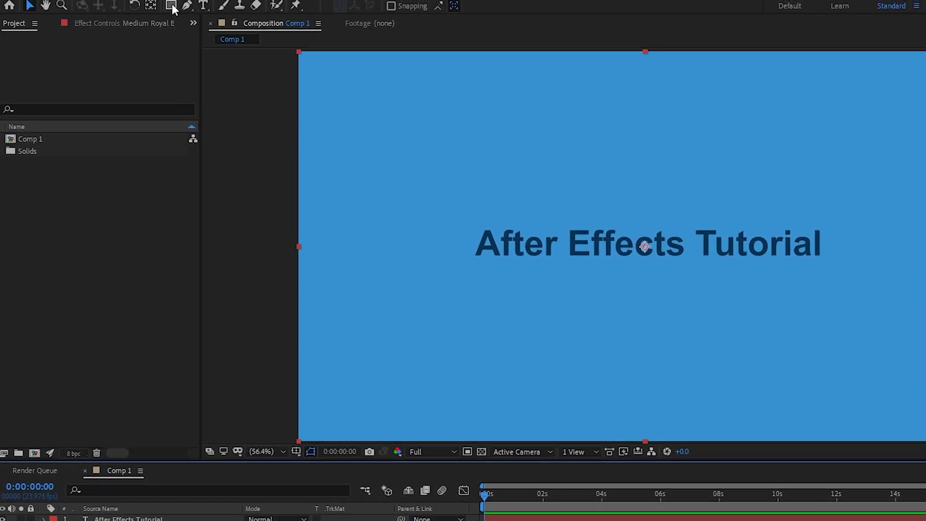
Draw an elliptical mask on the blue solid with the Ellipse Tool
click(191, 23)
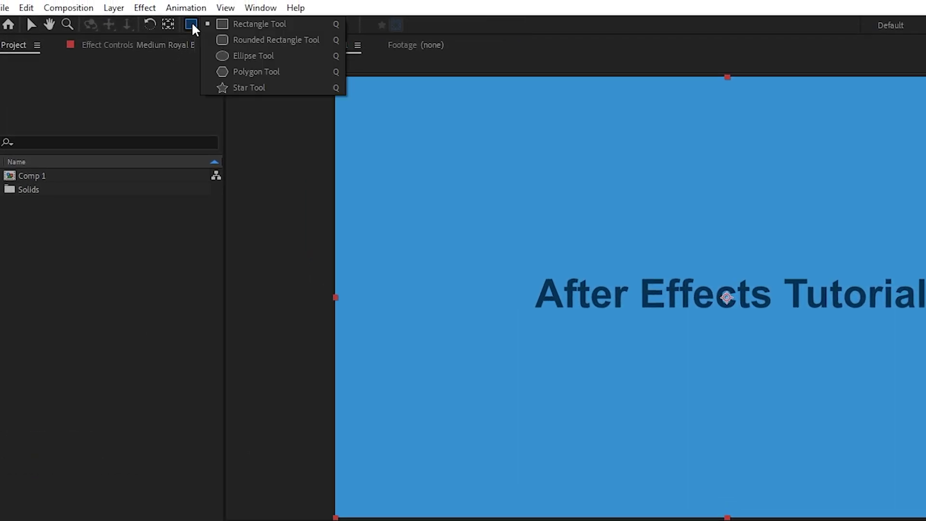
click(243, 57)
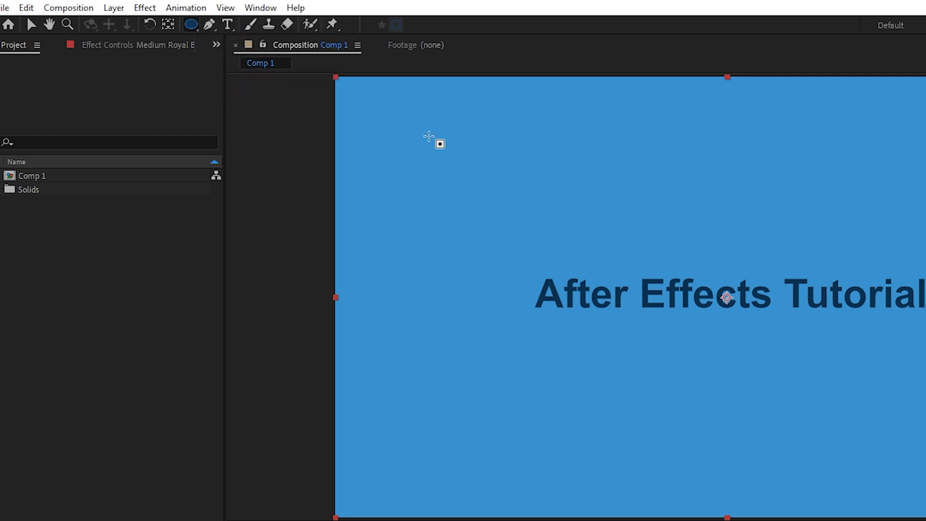
drag(429, 137, 858, 427)
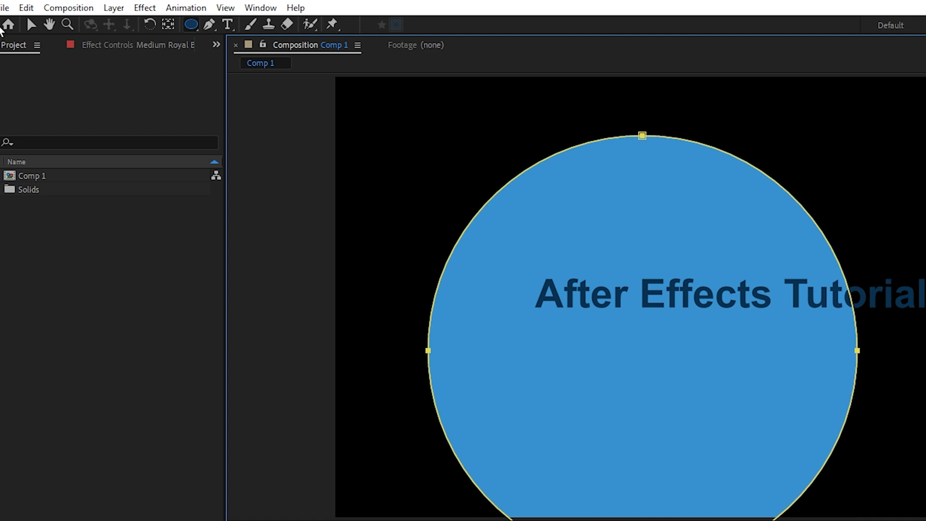
click(29, 25)
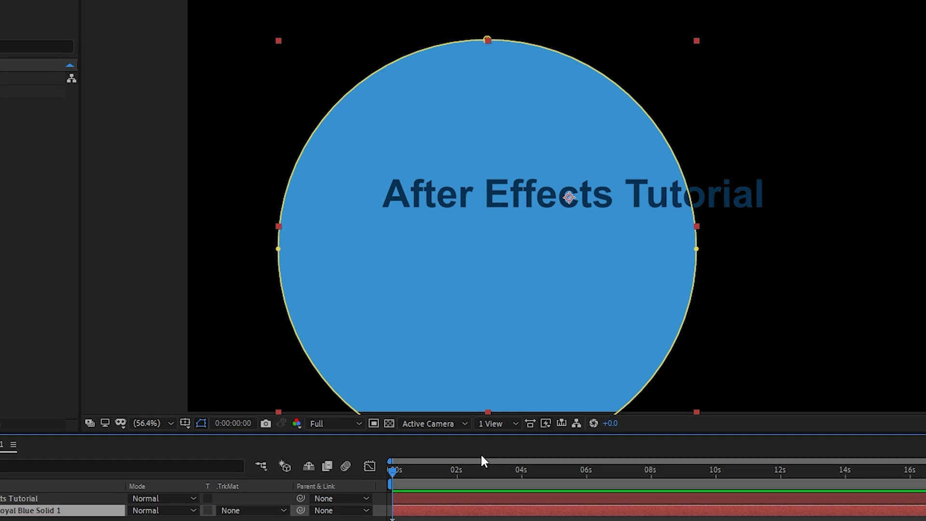
Reposition Mask 1 behind the title, undoing an accidental egg-shaped vertex stretch
click(40, 419)
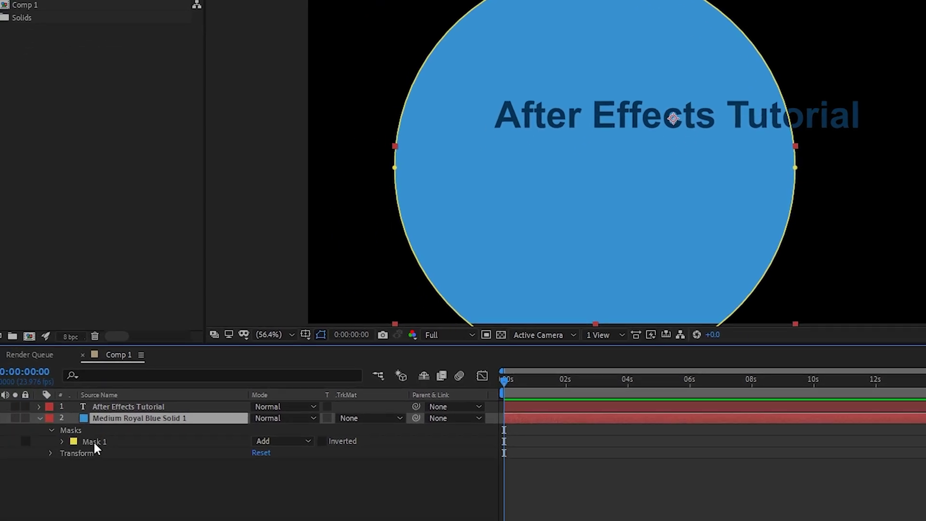
click(93, 441)
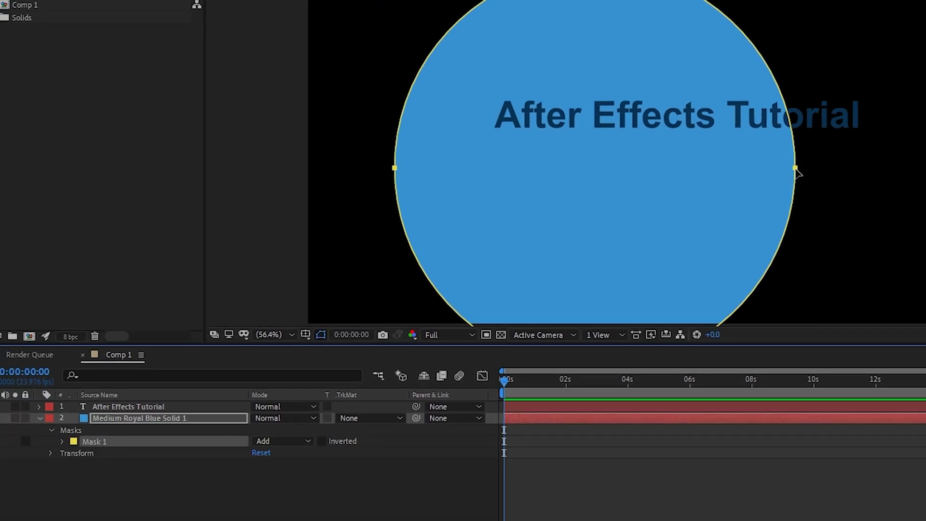
drag(796, 169, 877, 119)
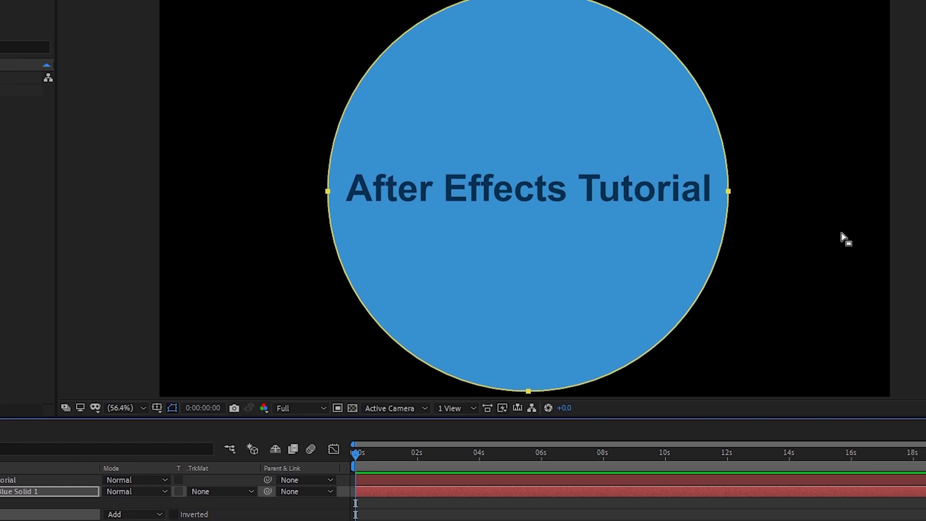
click(728, 191)
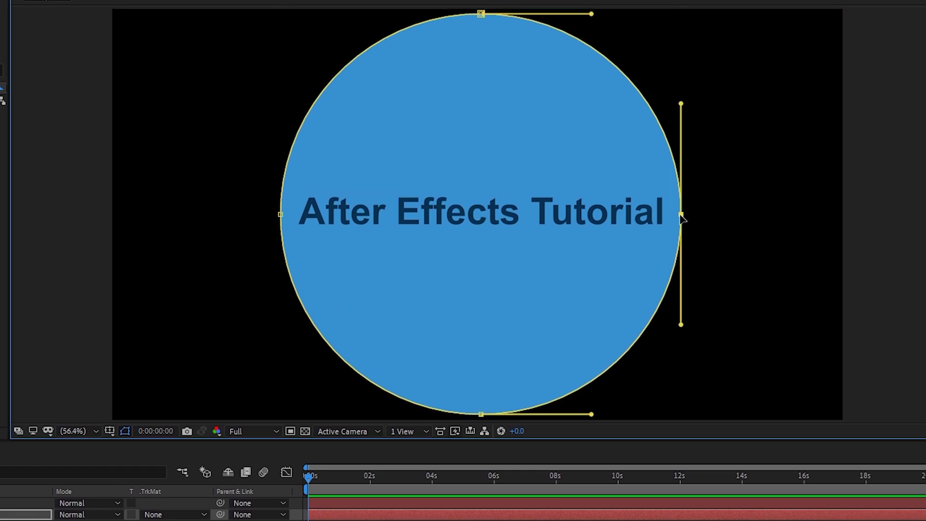
drag(682, 217, 759, 194)
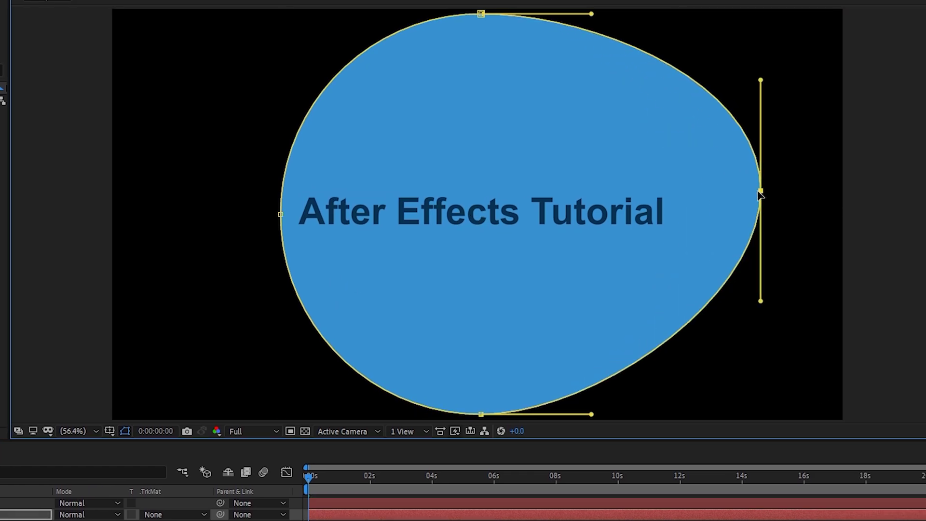
key(ctrl+z)
key(ctrl+z)
key(ctrl+z)
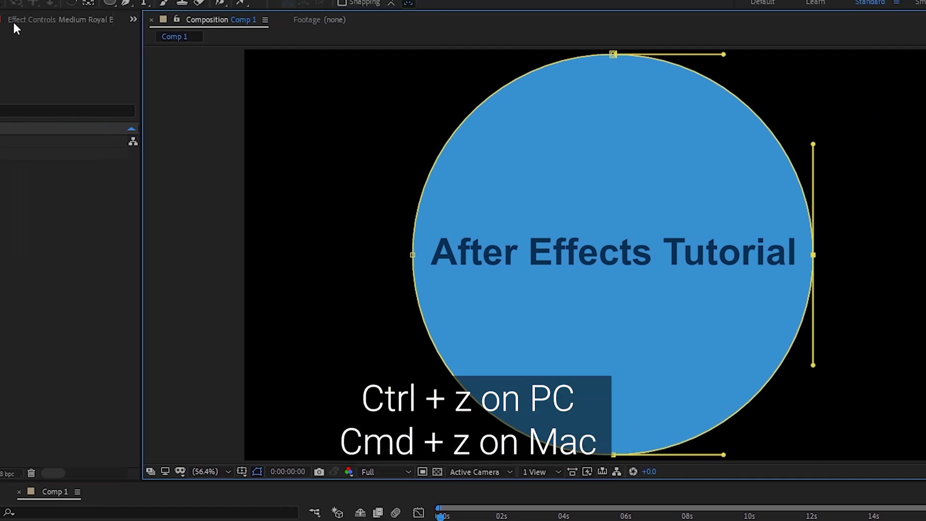
click(31, 8)
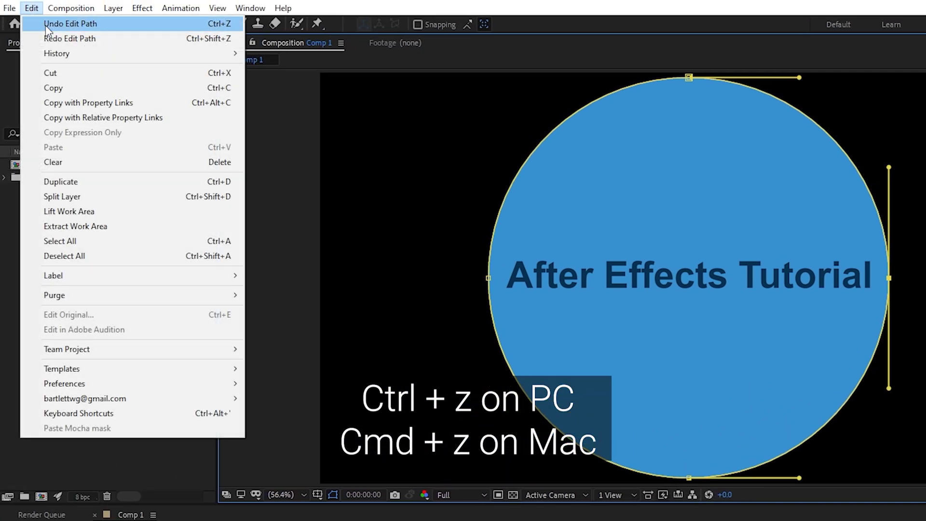
click(47, 28)
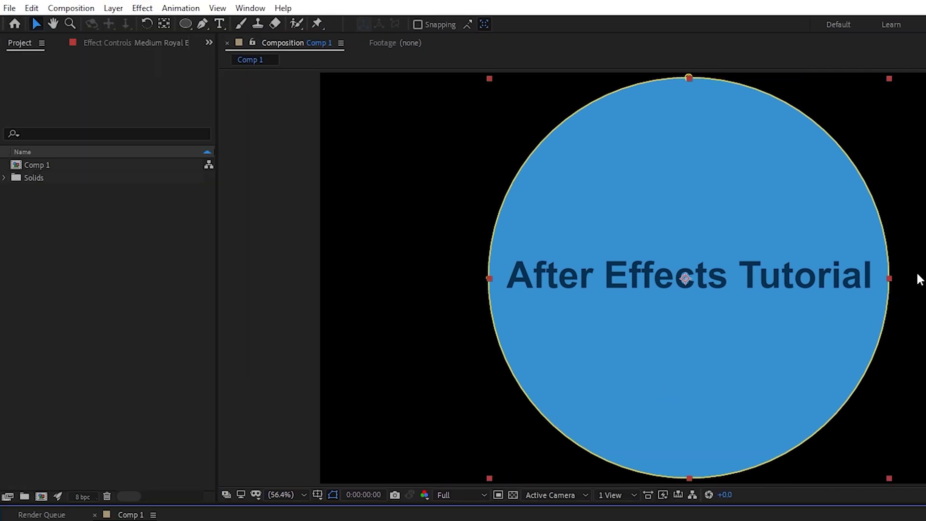
click(9, 9)
Save the project with File > Save
mouse_move(57, 149)
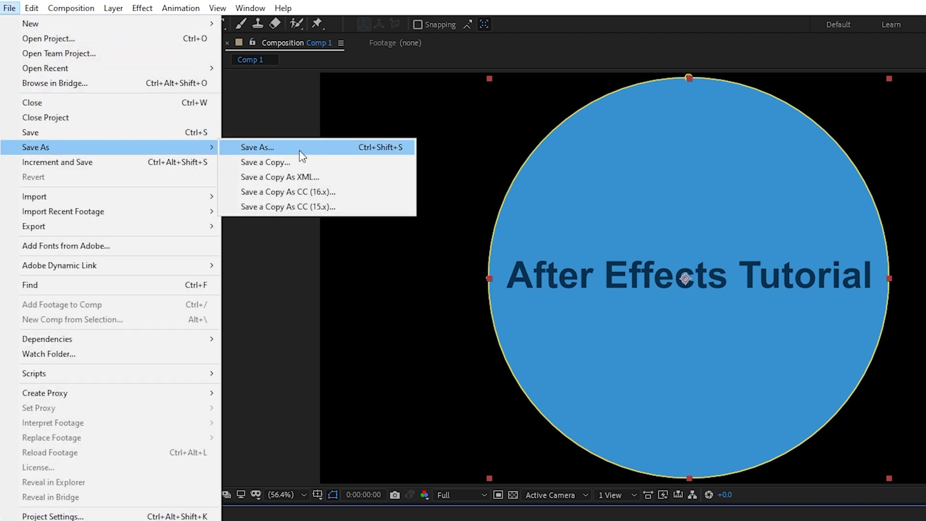
click(36, 136)
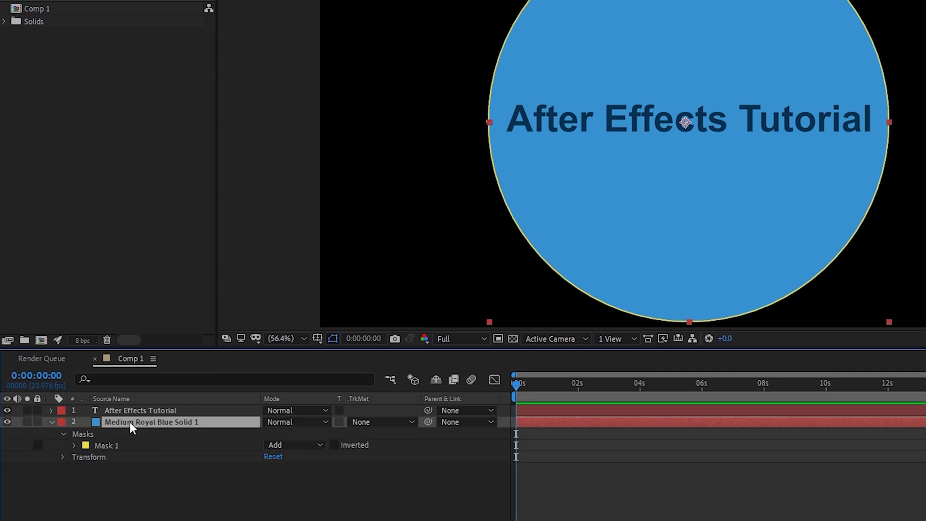
click(381, 422)
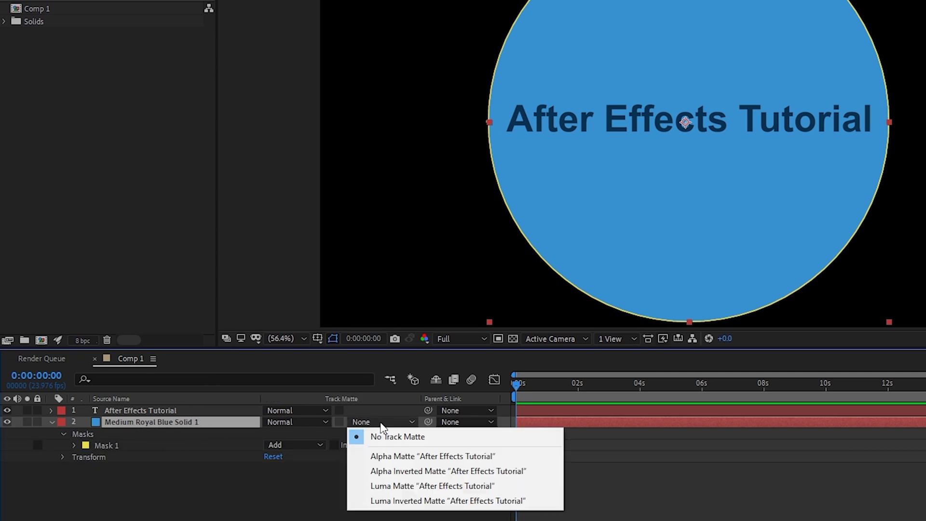
click(432, 475)
click(192, 410)
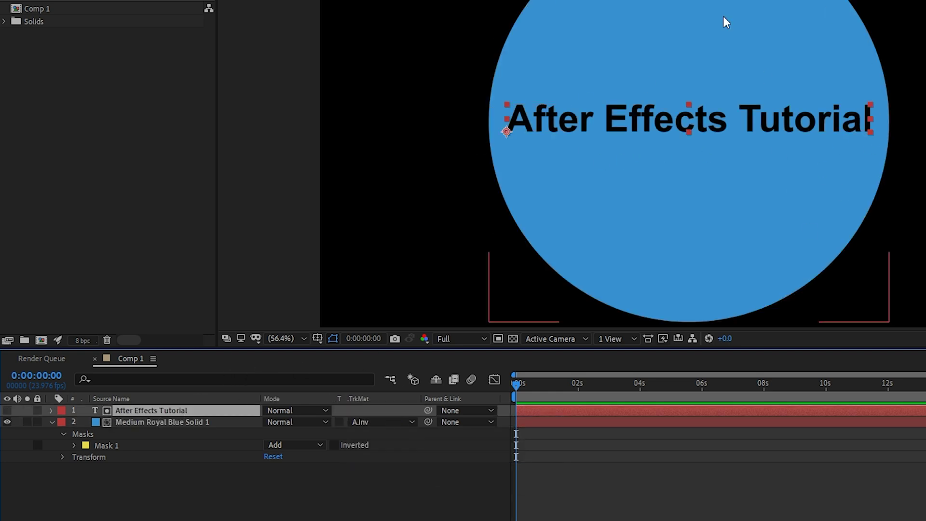
click(661, 204)
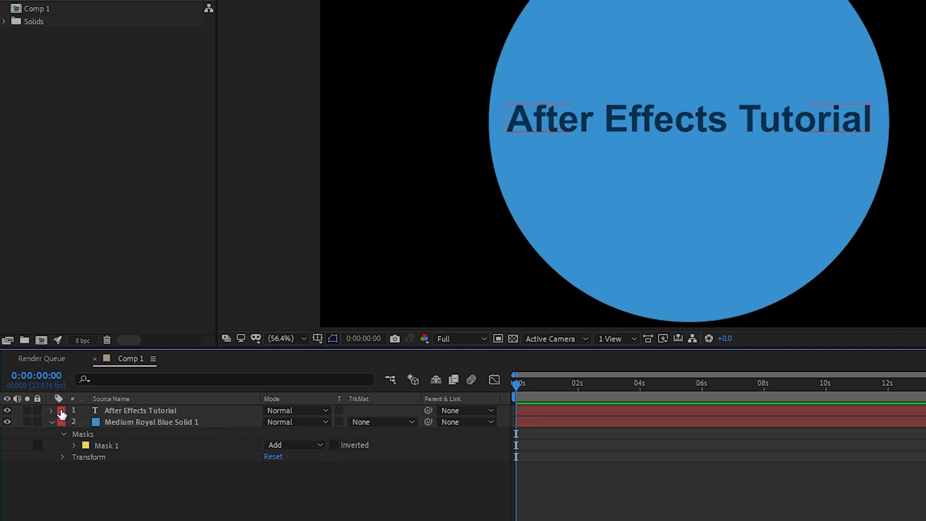
Keyframe the title's Position at 0 s and move it down at 10 s
click(51, 411)
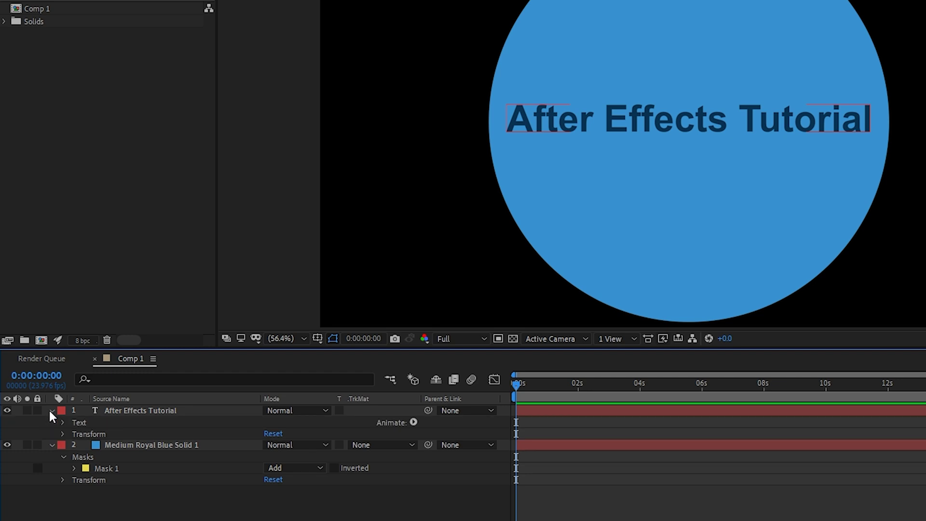
click(62, 434)
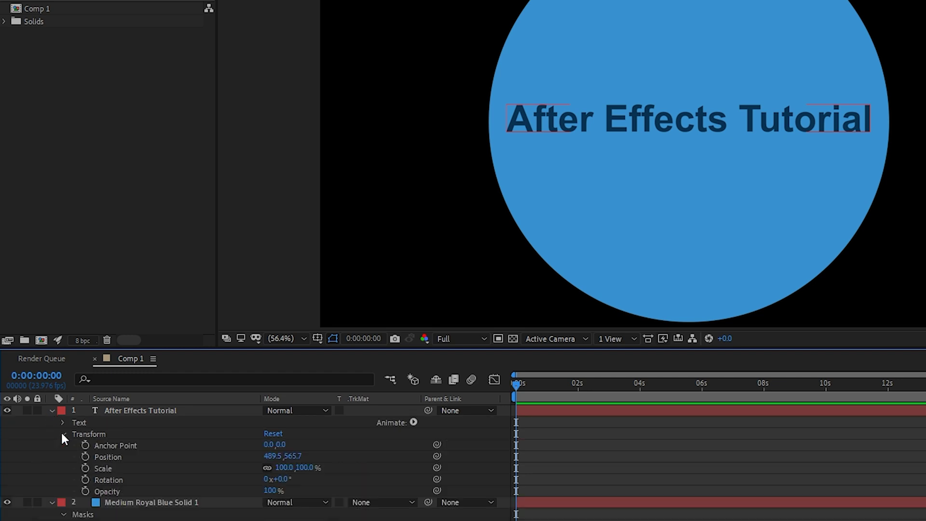
click(109, 457)
click(84, 457)
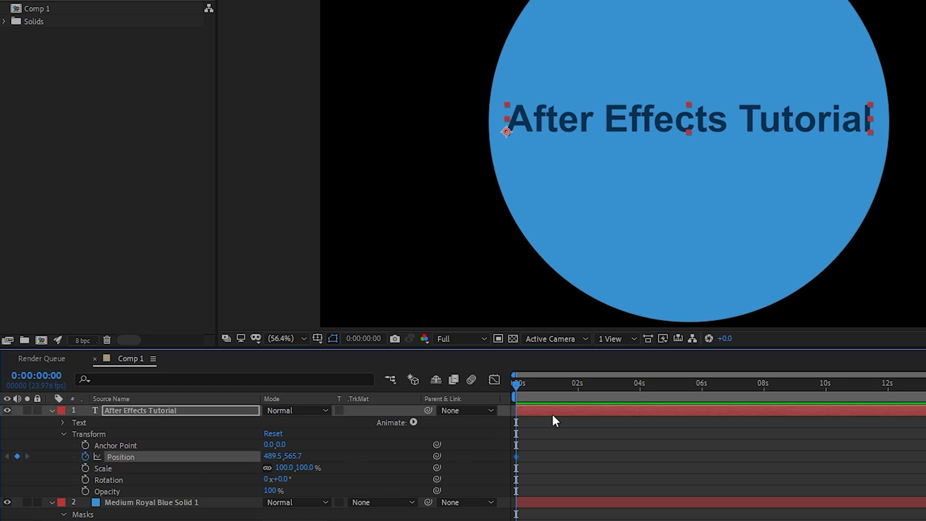
click(826, 389)
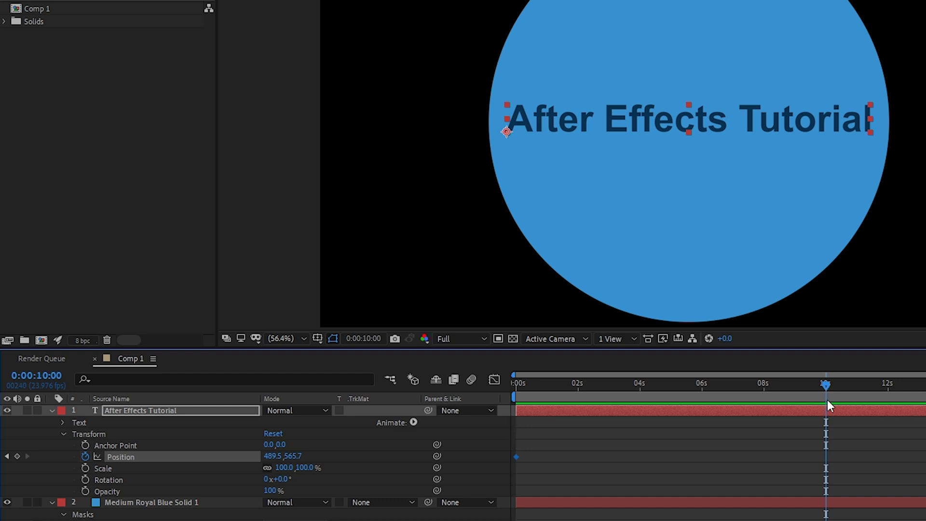
drag(700, 124, 701, 207)
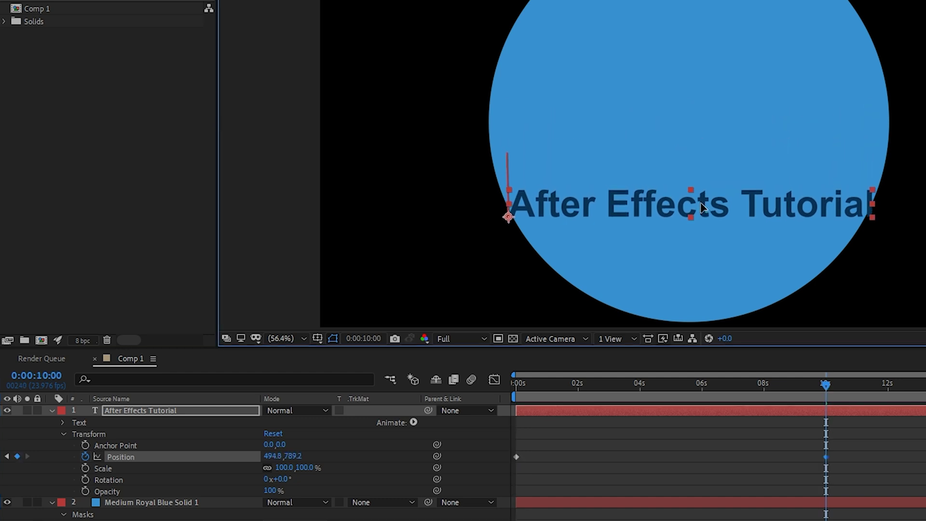
Raise the title above its start at 20 s, then scrub the timeline to preview
key(End)
drag(781, 193, 772, 78)
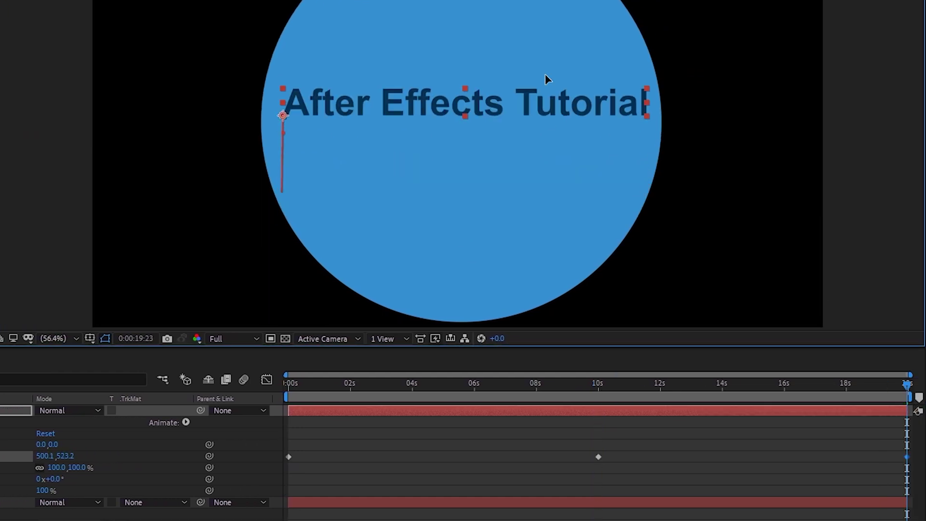
drag(545, 79, 542, 35)
key(Home)
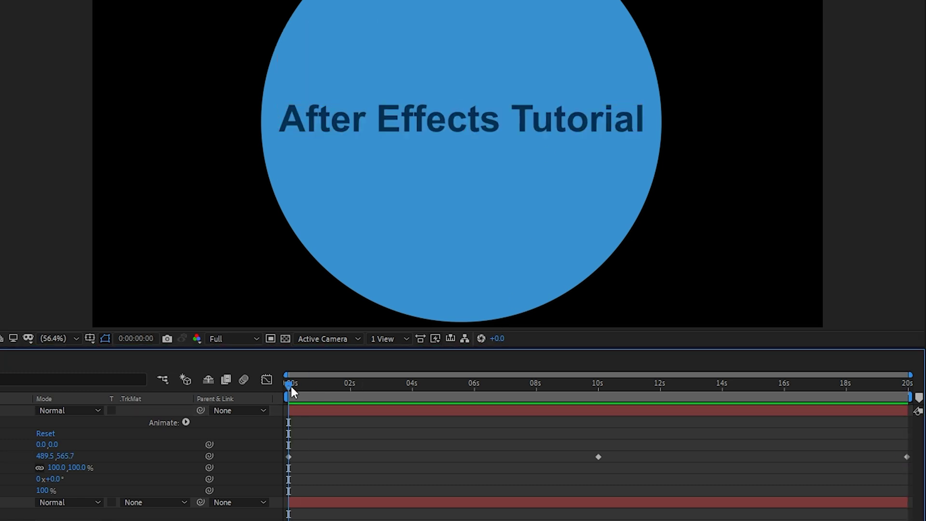
drag(291, 385, 872, 411)
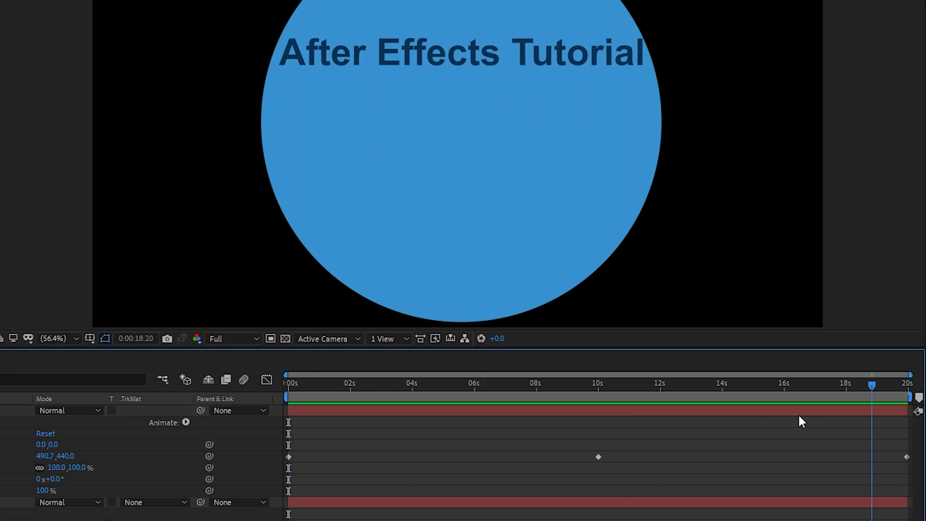
drag(799, 417, 271, 409)
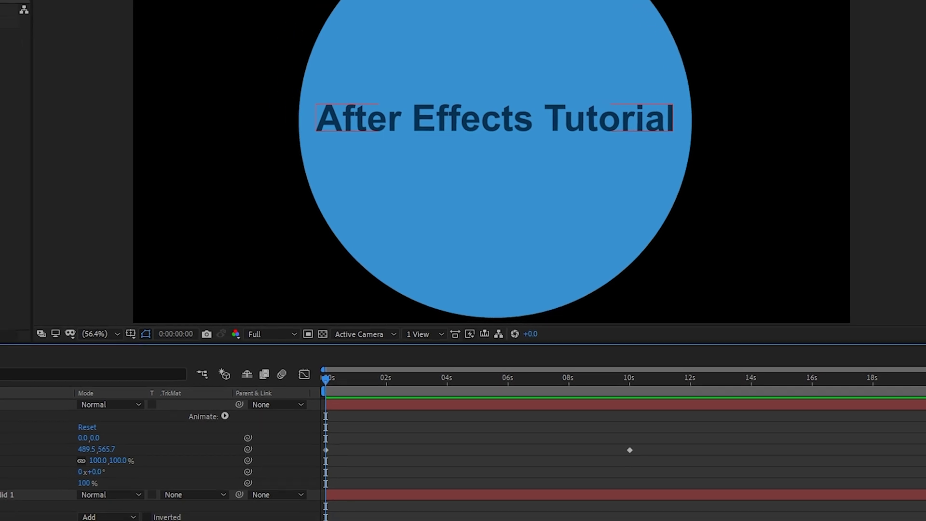
Keyframe Scale and Rotation, then set 124% scale and 15° tilt near 4 s
click(0, 467)
click(31, 452)
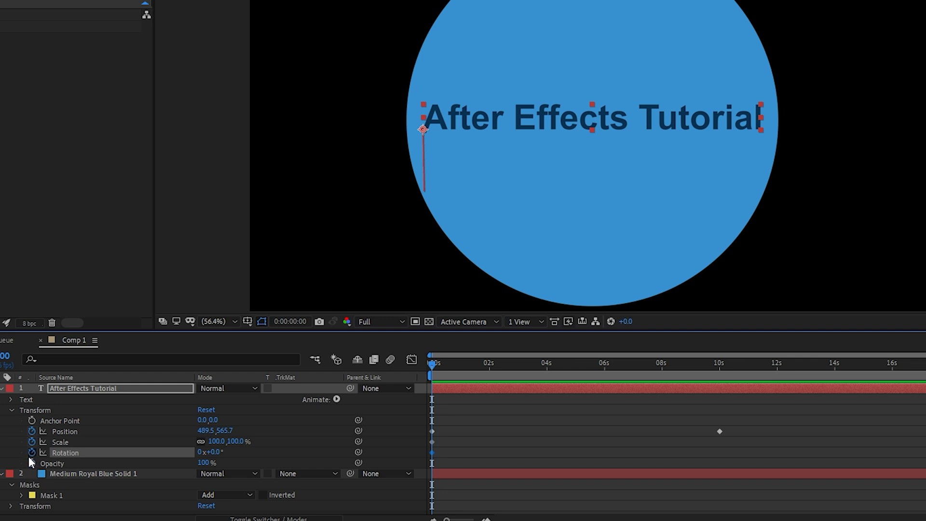
click(545, 366)
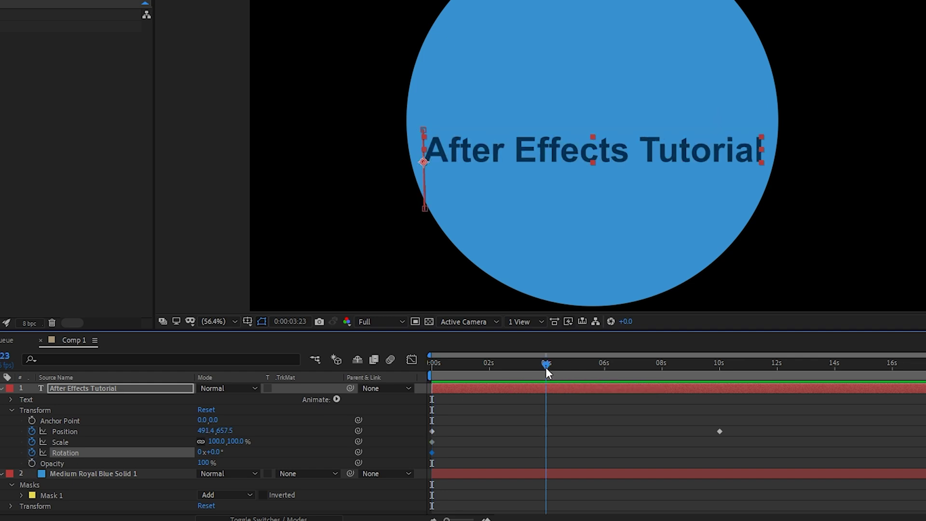
drag(215, 440, 231, 452)
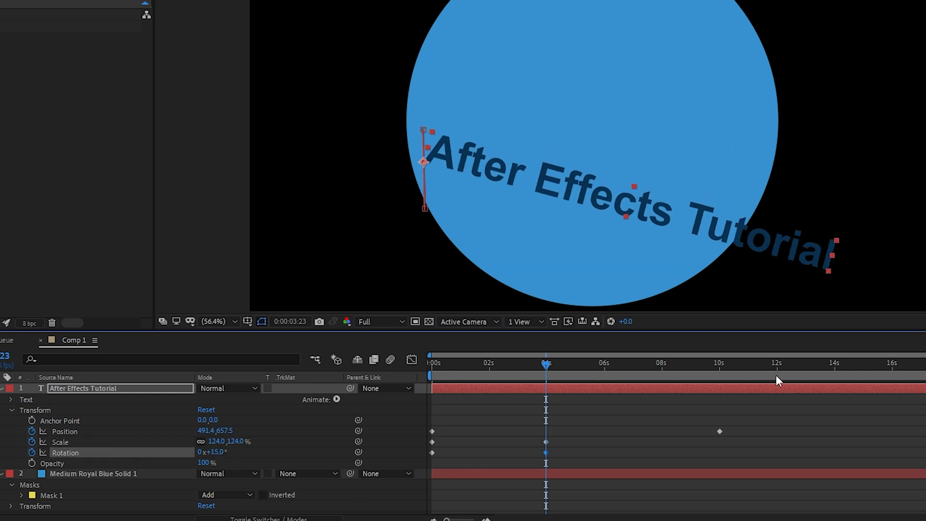
At 14 s return the title to 0° rotation and 100% scale, then preview
click(833, 366)
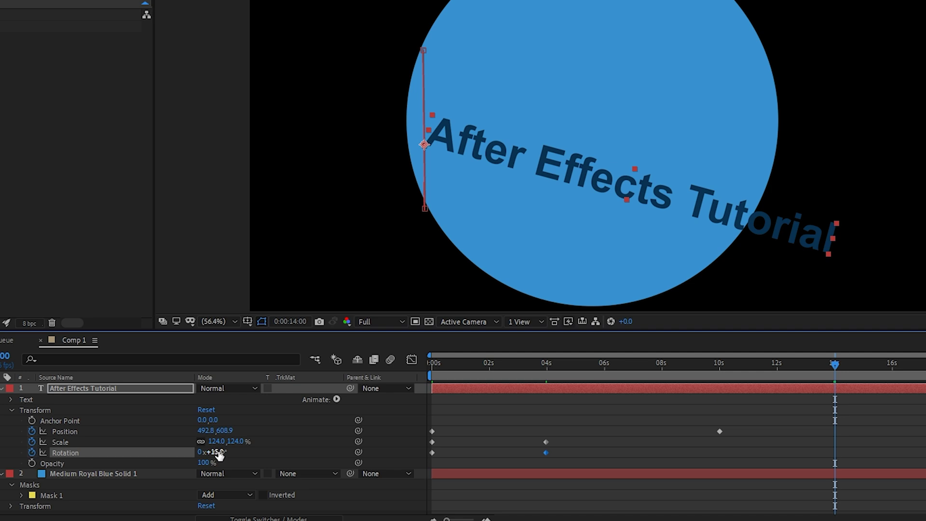
key(Return)
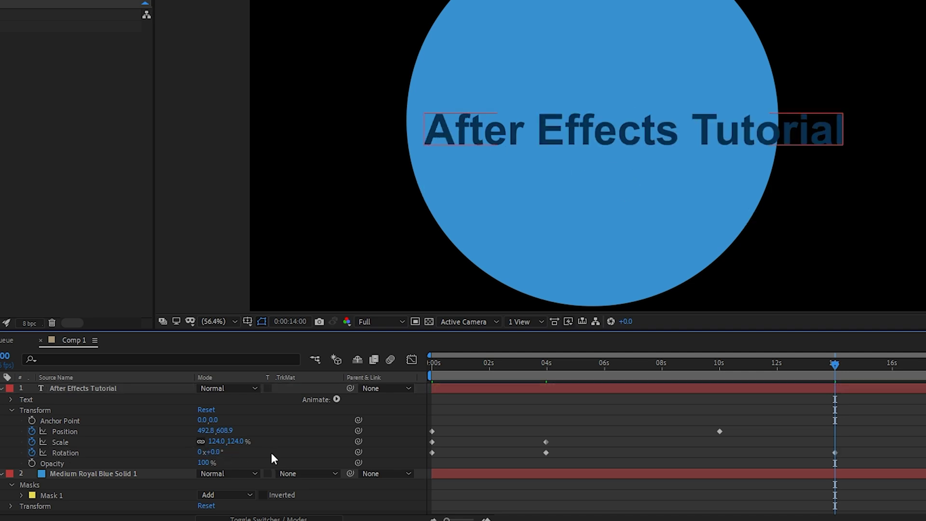
click(220, 442)
text(100)
key(Return)
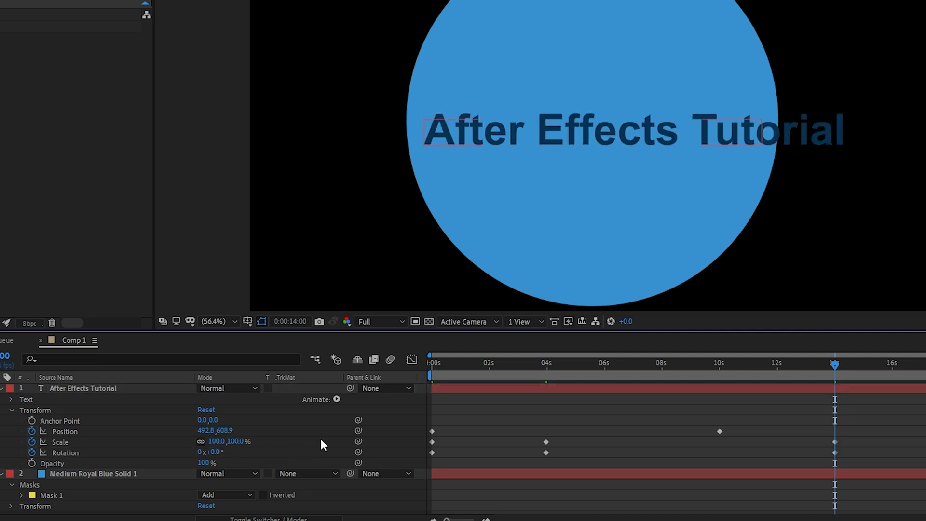
click(448, 365)
drag(448, 365, 296, 473)
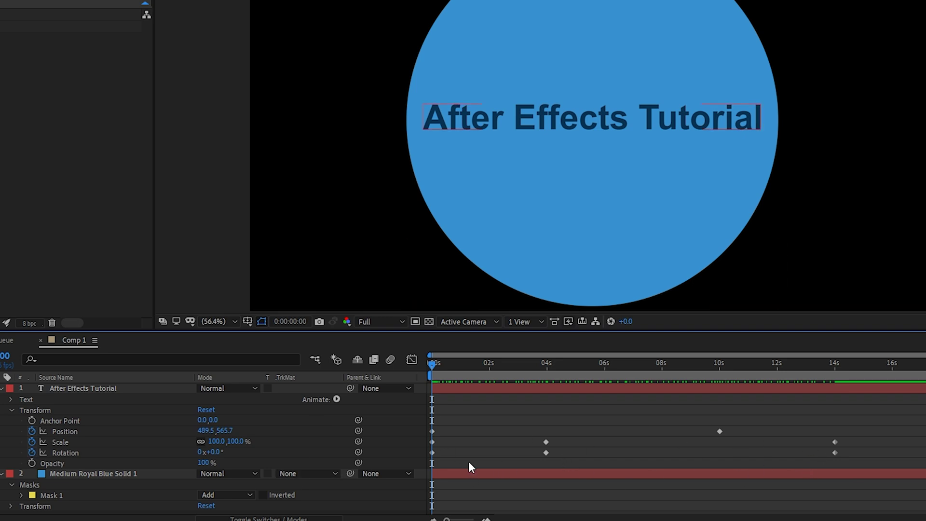
Select Medium Royal Blue Solid 1 and expand its Mask 1 properties
click(2, 389)
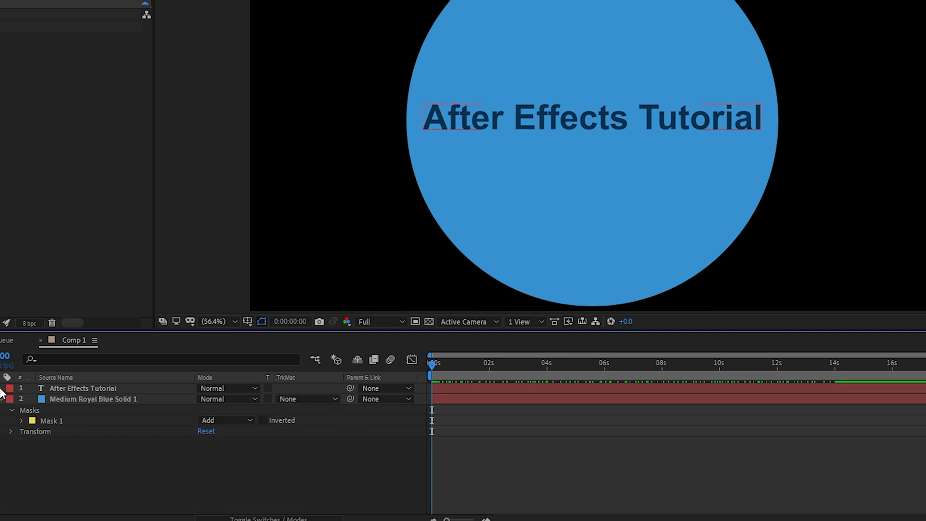
click(114, 400)
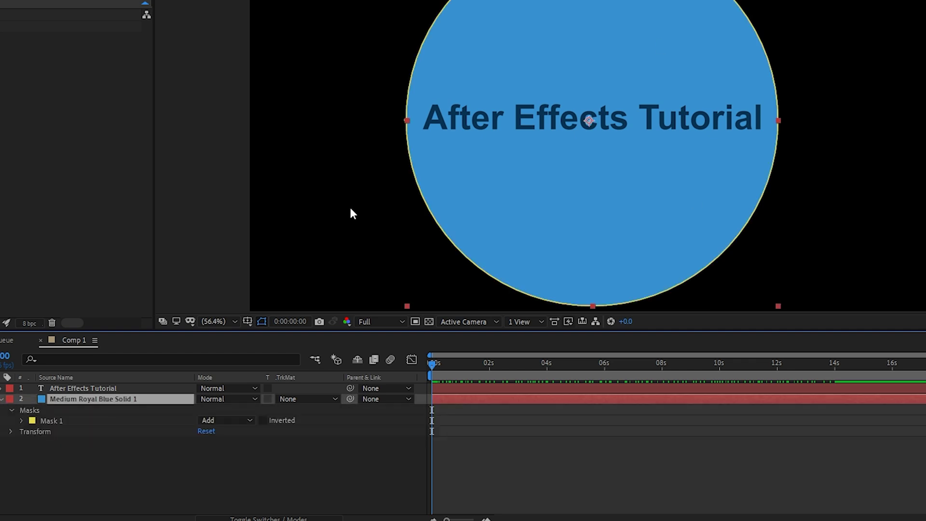
click(22, 420)
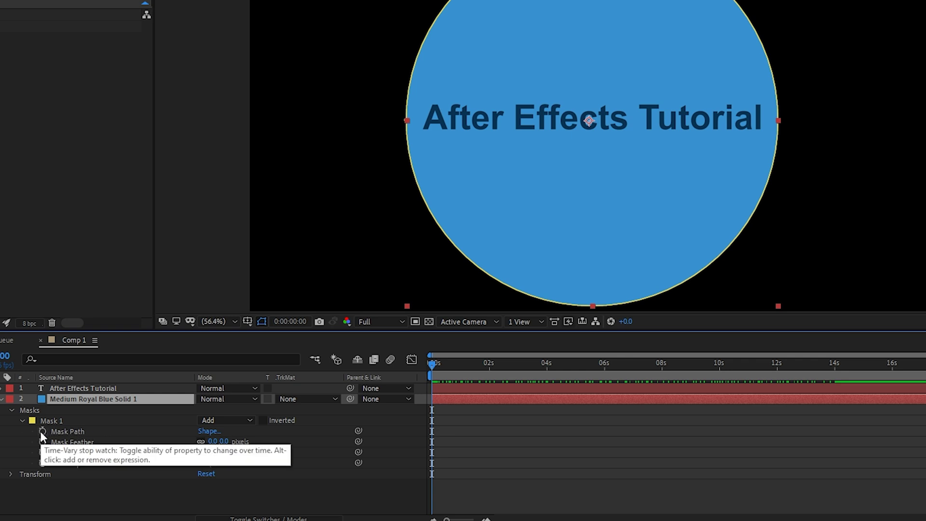
key(space)
key(space)
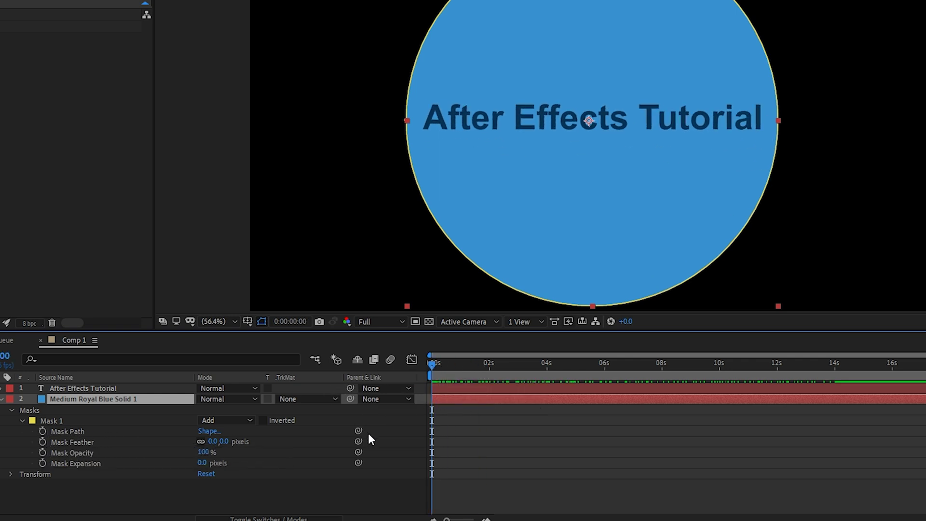
click(51, 420)
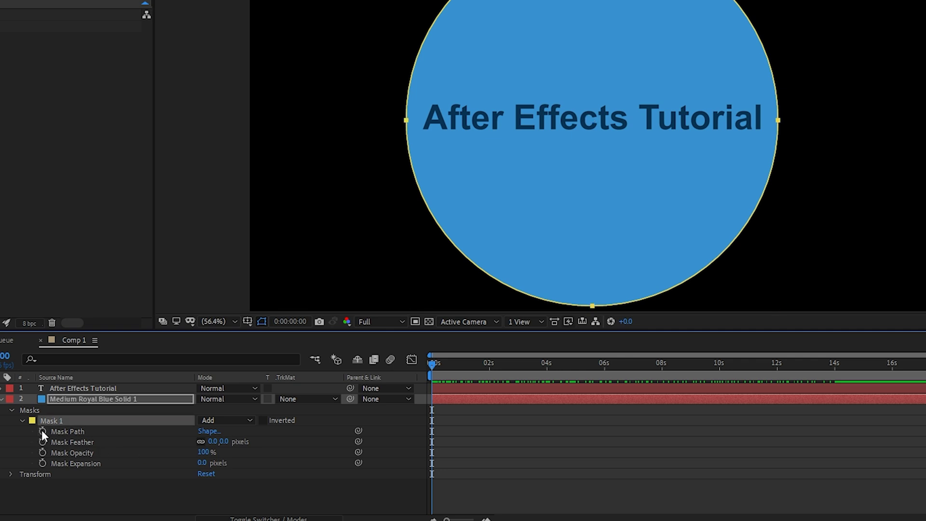
Keyframe Mask Path at 0 s, then drag the circle mask left at 2 s
click(41, 431)
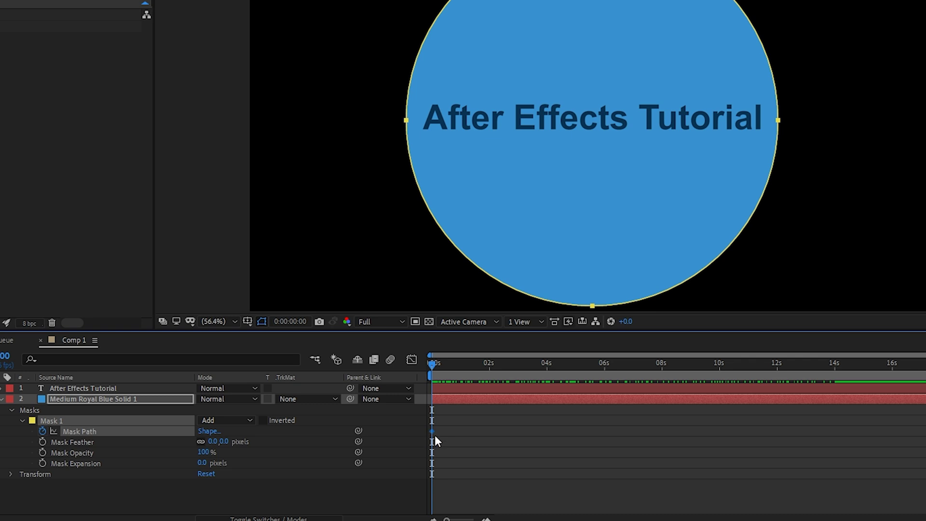
click(489, 366)
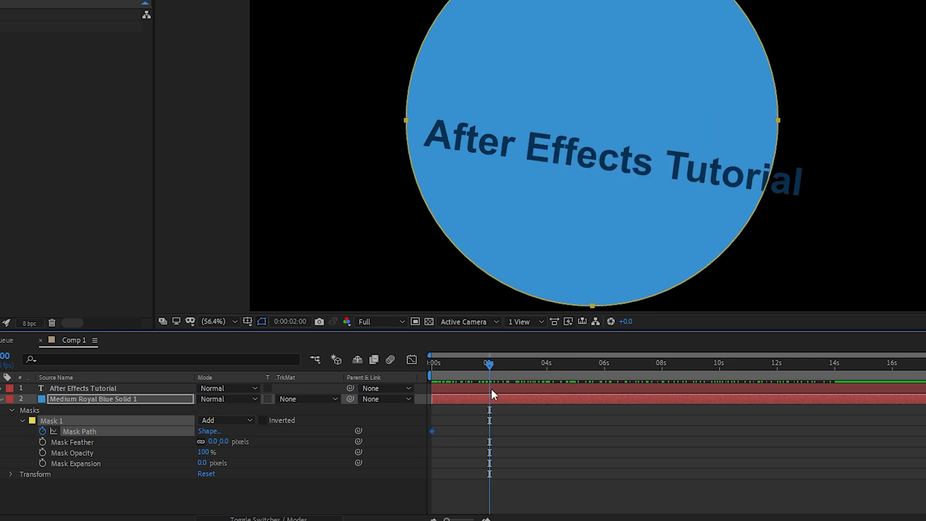
drag(406, 124, 285, 126)
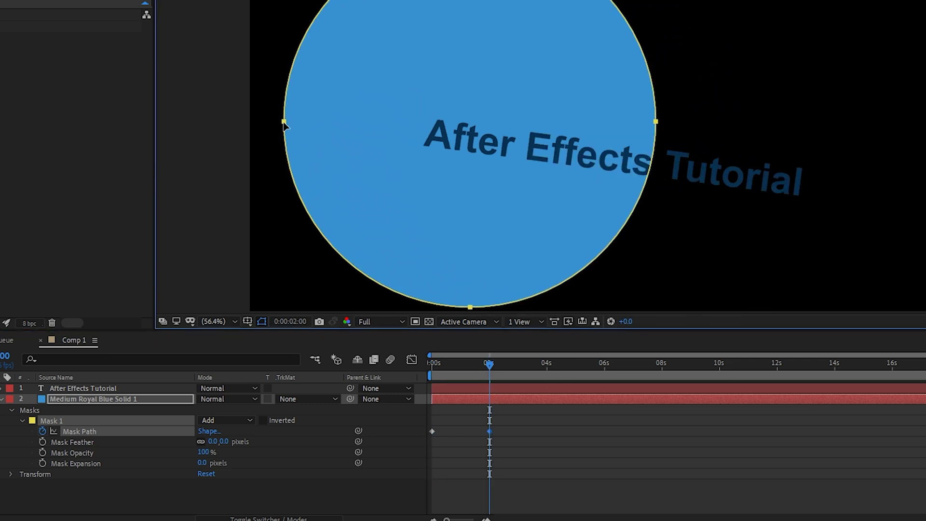
click(605, 367)
click(139, 495)
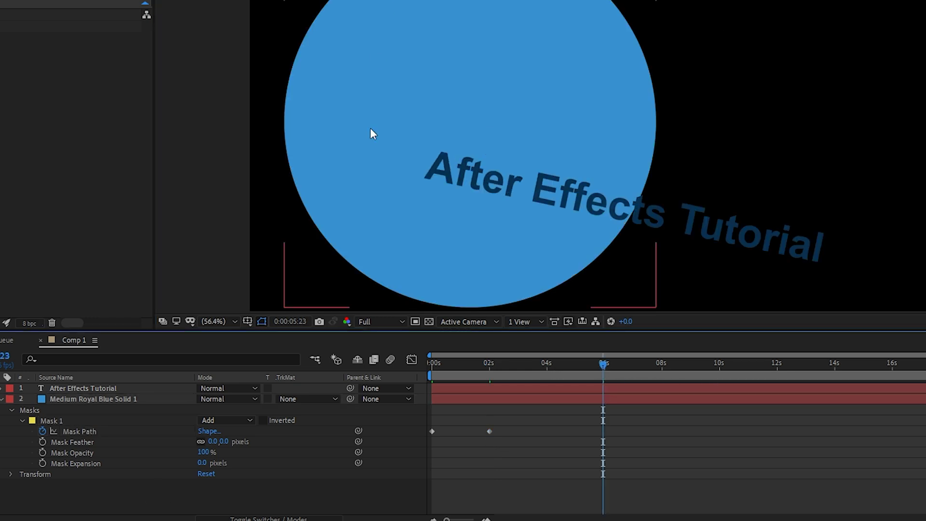
Stretch the mask's right side into an egg shape near 6 s, then copy the 2 s circle keyframe to 10 s
click(509, 72)
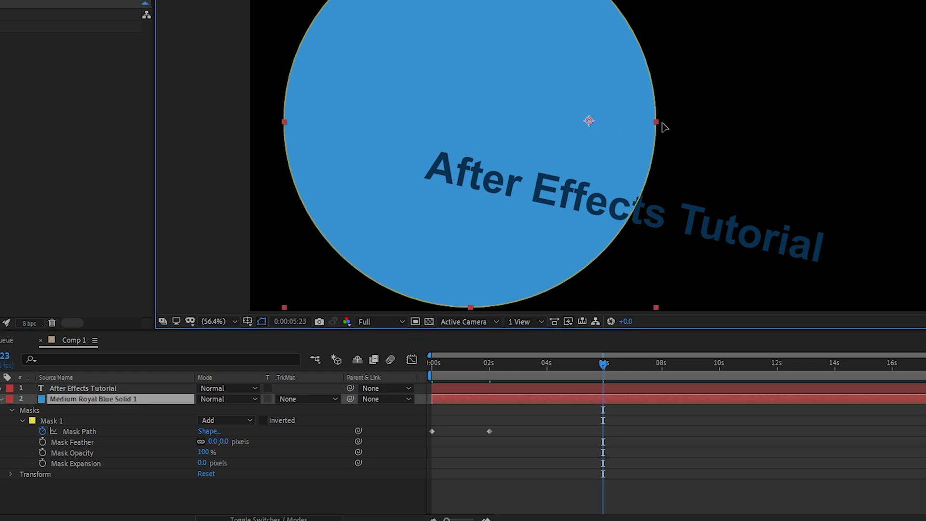
drag(656, 122, 796, 127)
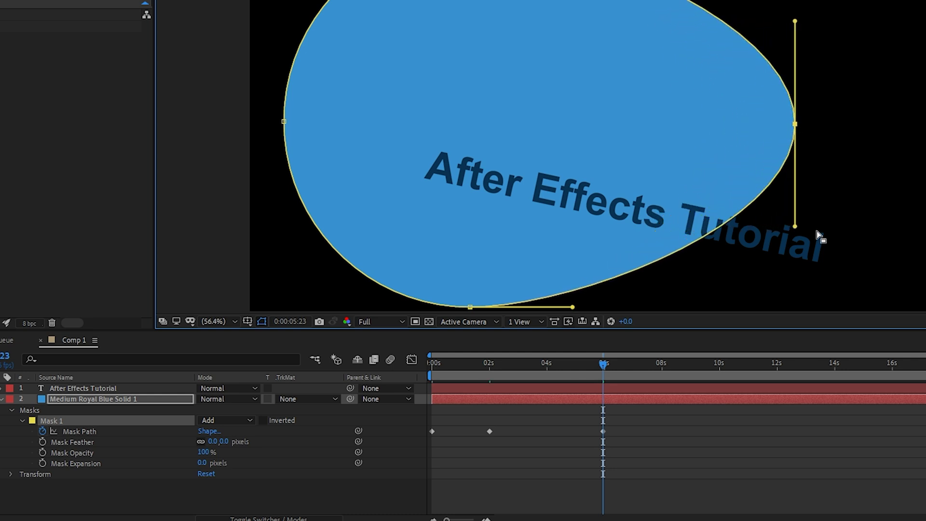
click(719, 369)
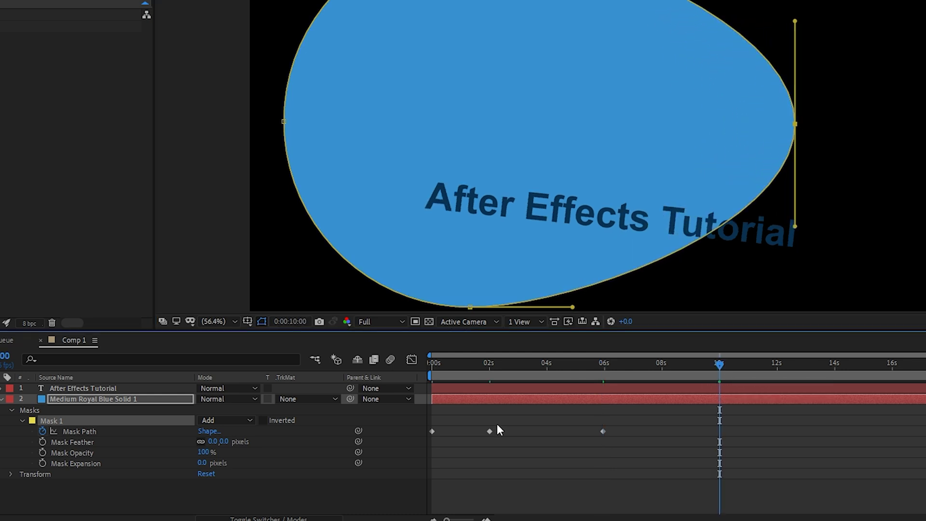
drag(506, 418, 484, 433)
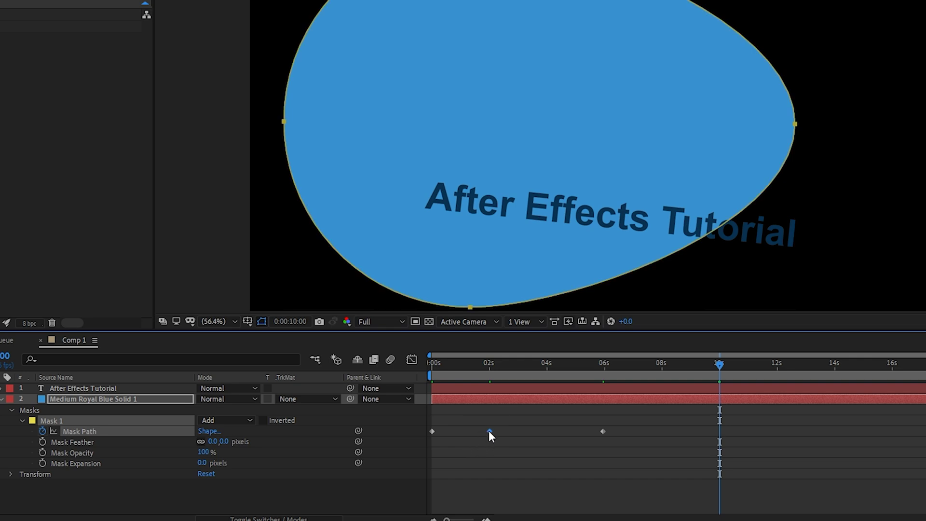
click(22, 7)
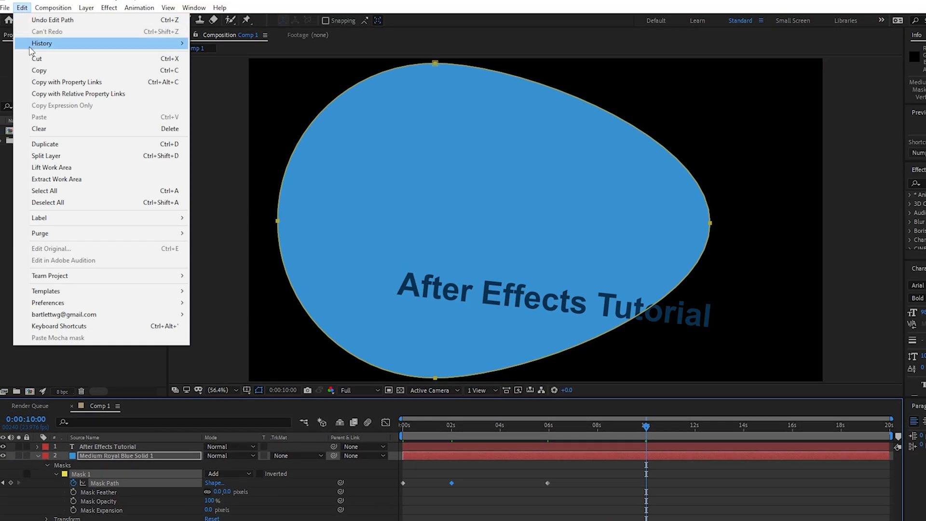
click(46, 73)
click(6, 9)
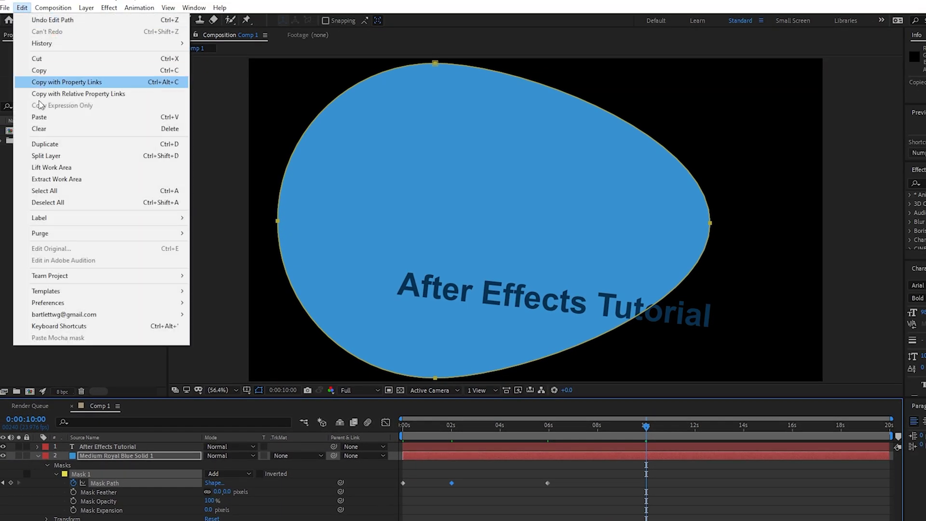
click(56, 118)
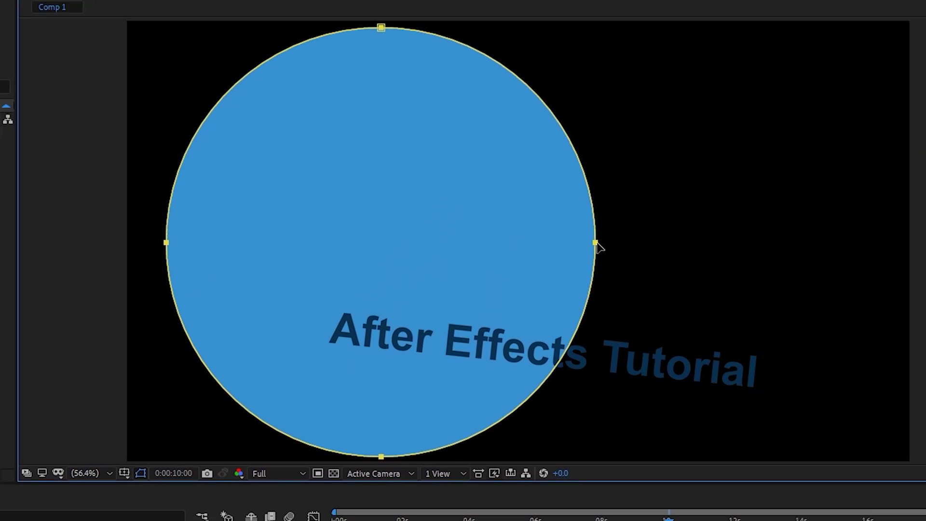
Shift the circle mask right at 10 s and scrub through the mask animation
drag(598, 247, 867, 243)
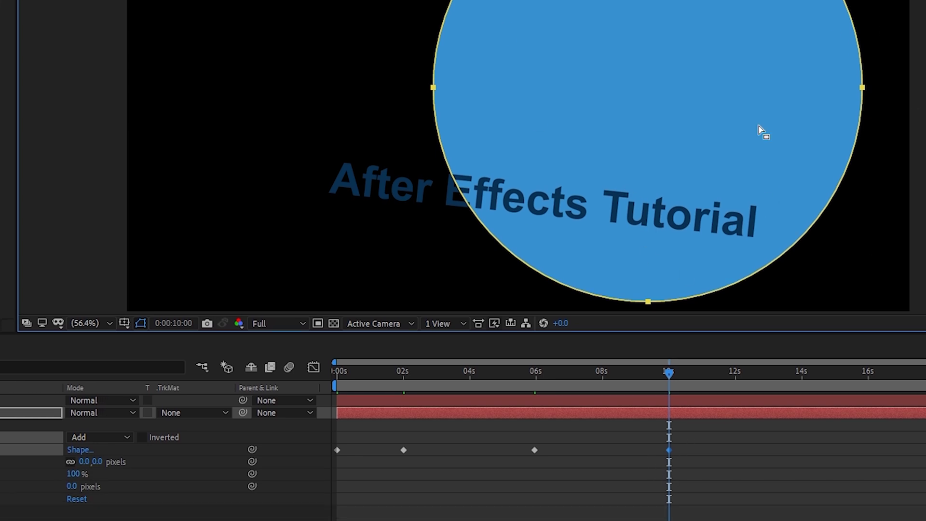
click(408, 380)
drag(408, 380, 387, 385)
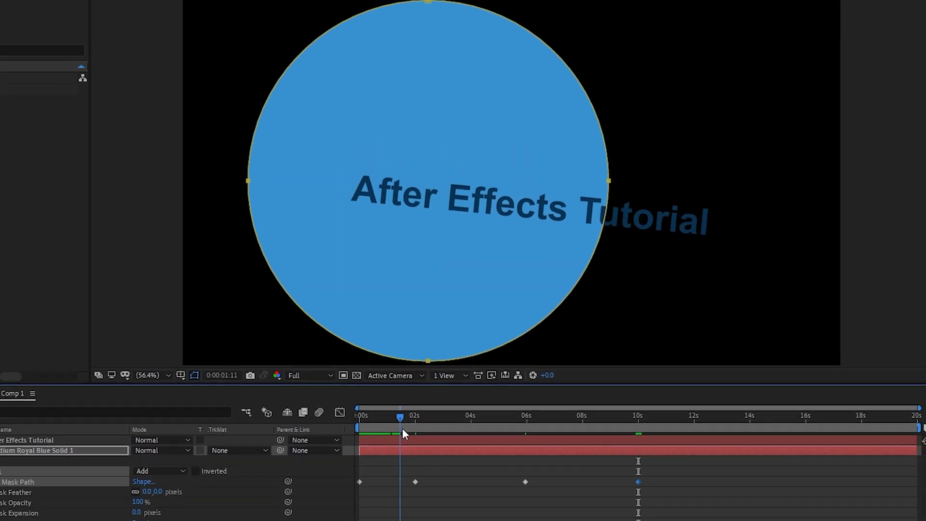
drag(402, 429, 922, 473)
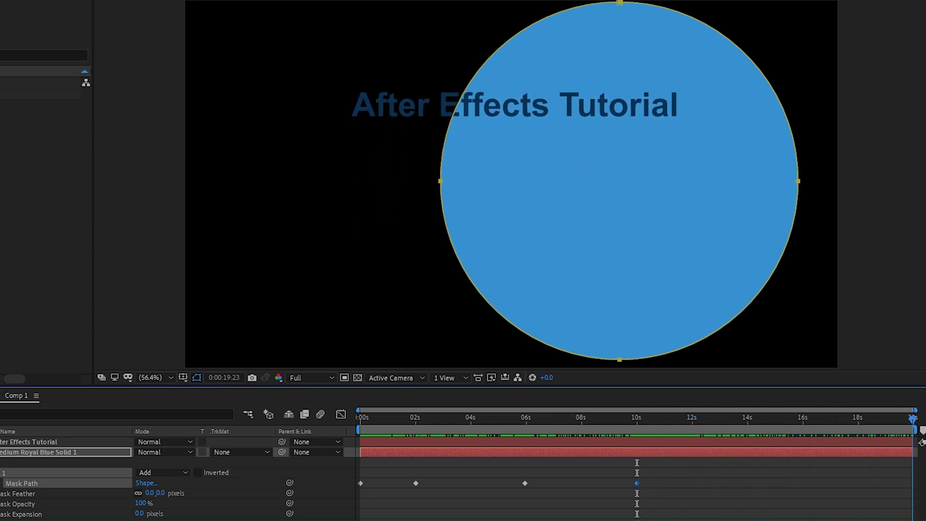
Keyframe Mask Opacity from 0% at 0 s to 100% at 2 s, then scrub to preview the fade-in
key(Home)
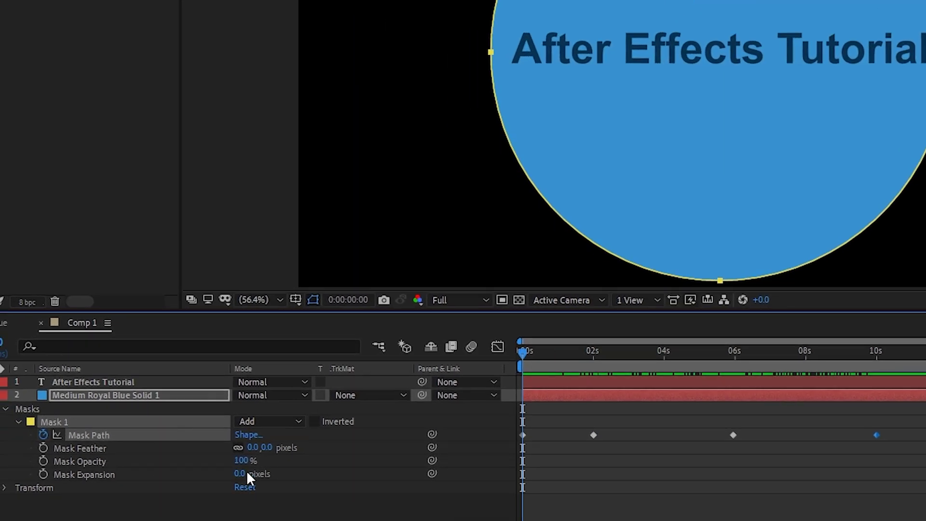
drag(244, 461, 25, 468)
click(43, 461)
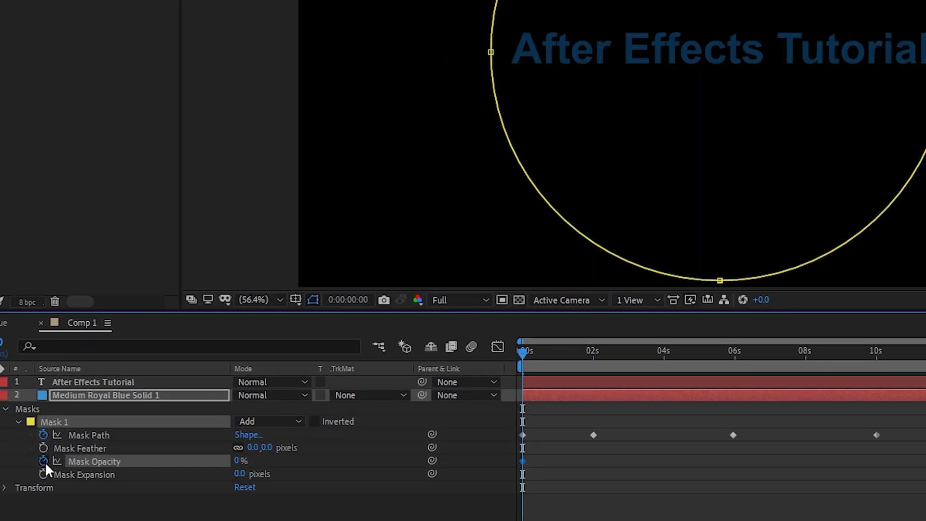
click(592, 354)
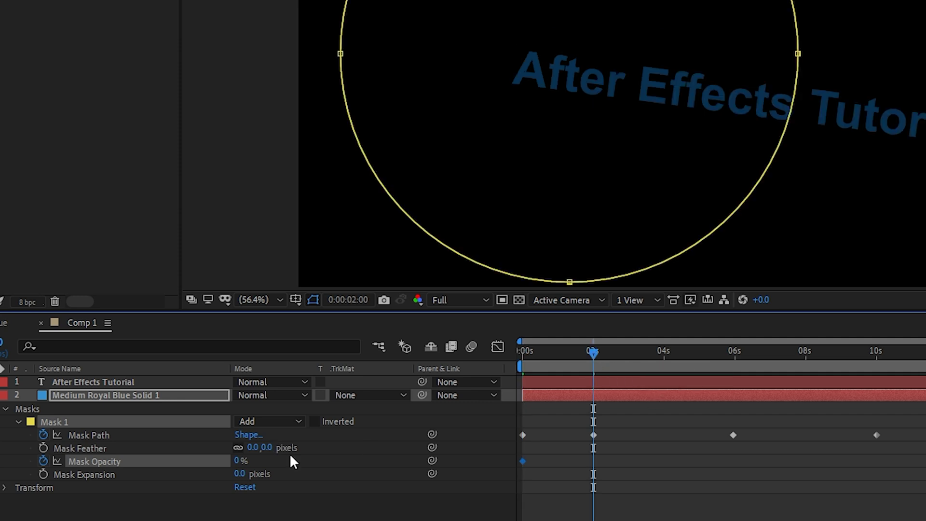
drag(235, 463, 270, 463)
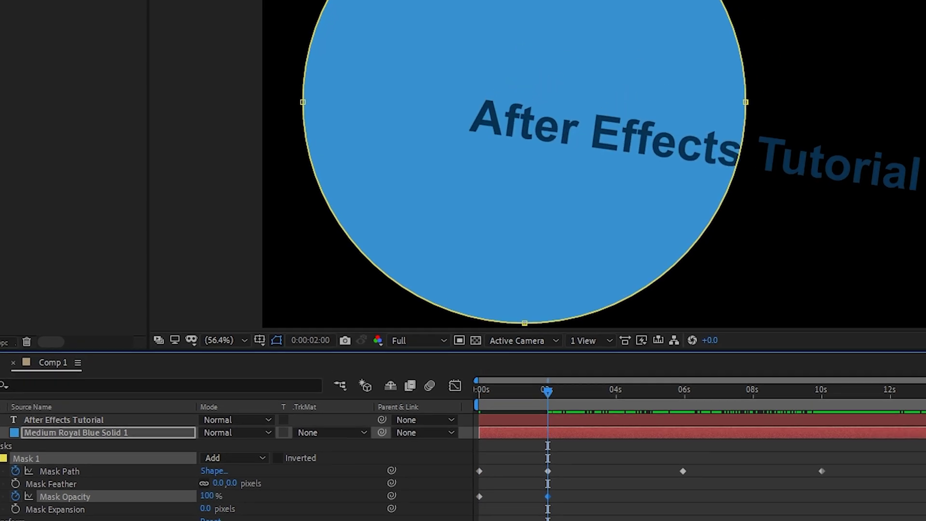
key(Home)
drag(397, 477, 461, 487)
click(108, 504)
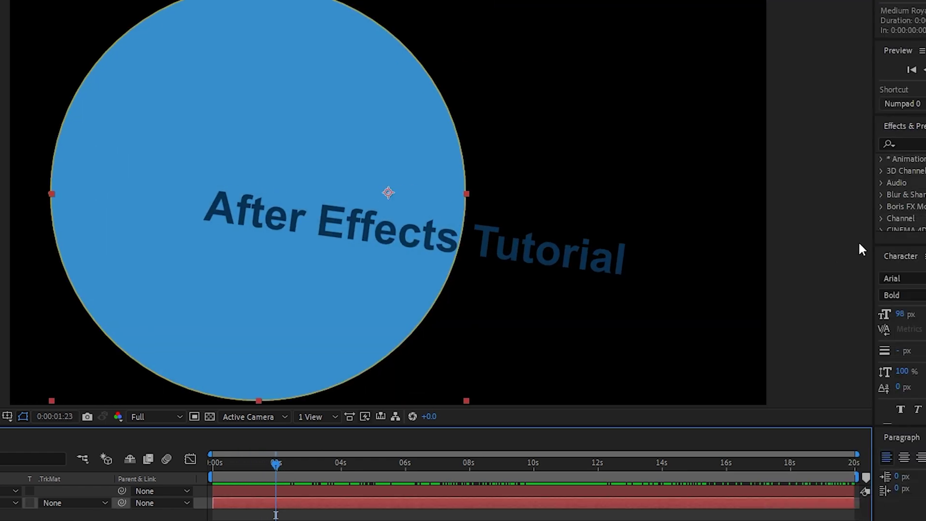
Search Effects & Presets for 'glo' and apply Glow to Medium Royal Blue Solid 1
drag(840, 245, 841, 404)
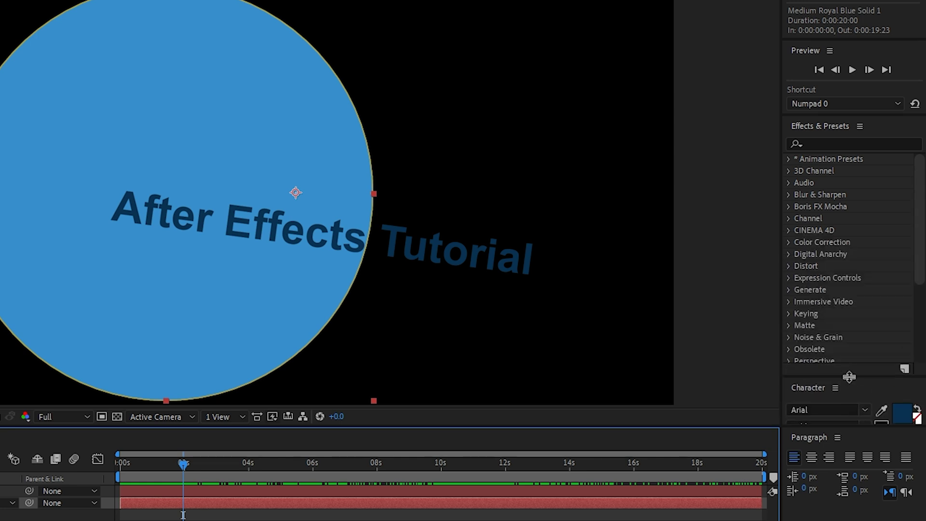
click(828, 144)
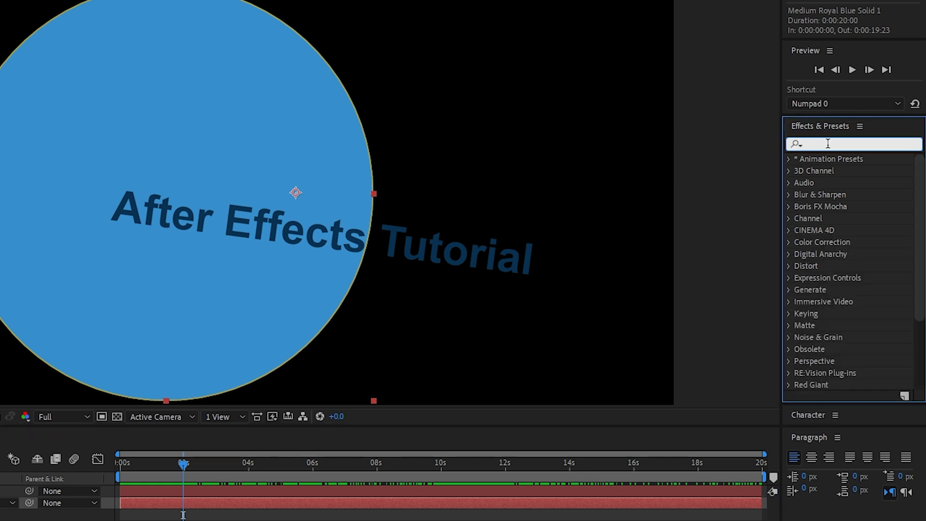
text(glow)
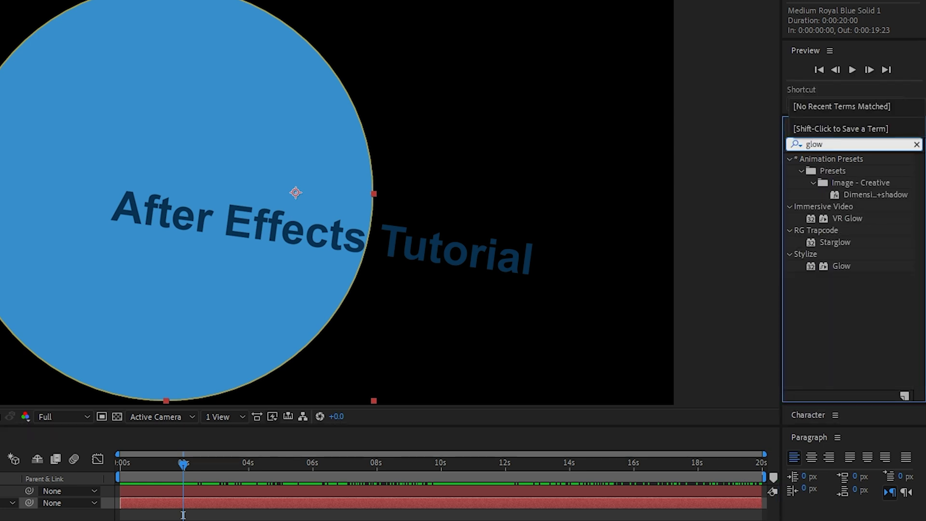
drag(831, 266, 0, 502)
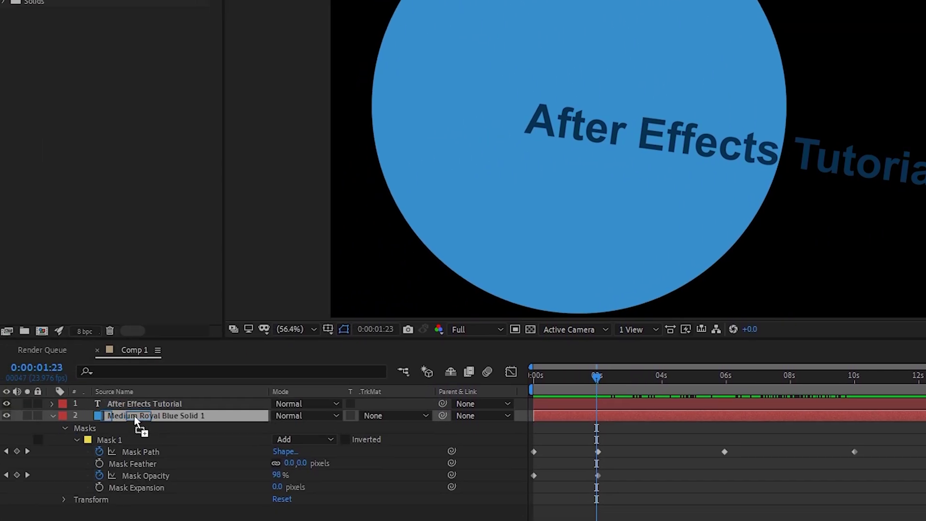
drag(134, 416, 134, 415)
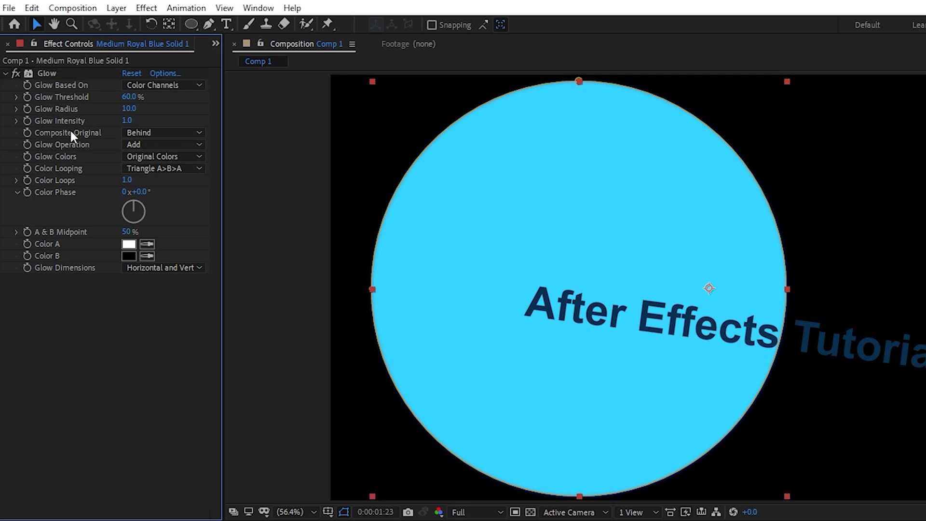
Set Glow's Composite Original to On Top, Glow Radius 284 and Glow Intensity 2.9
click(150, 132)
click(168, 147)
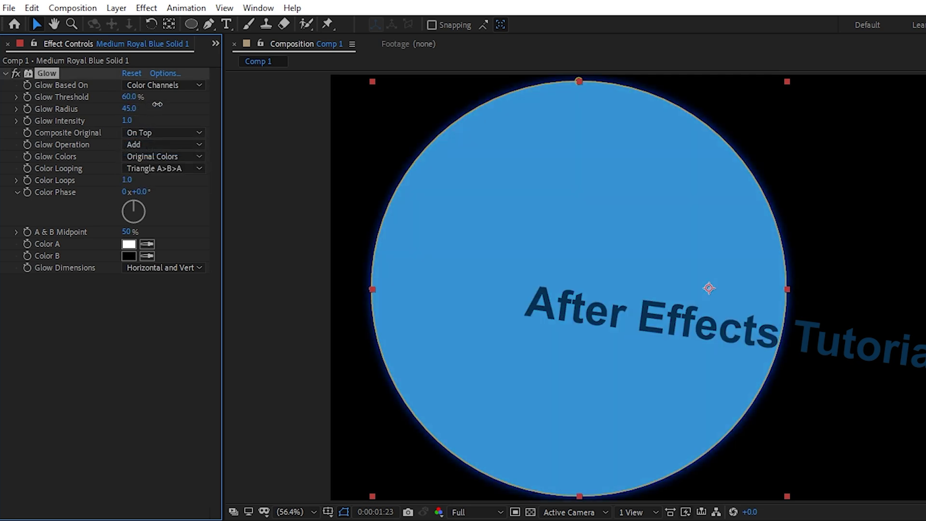
drag(157, 104, 199, 104)
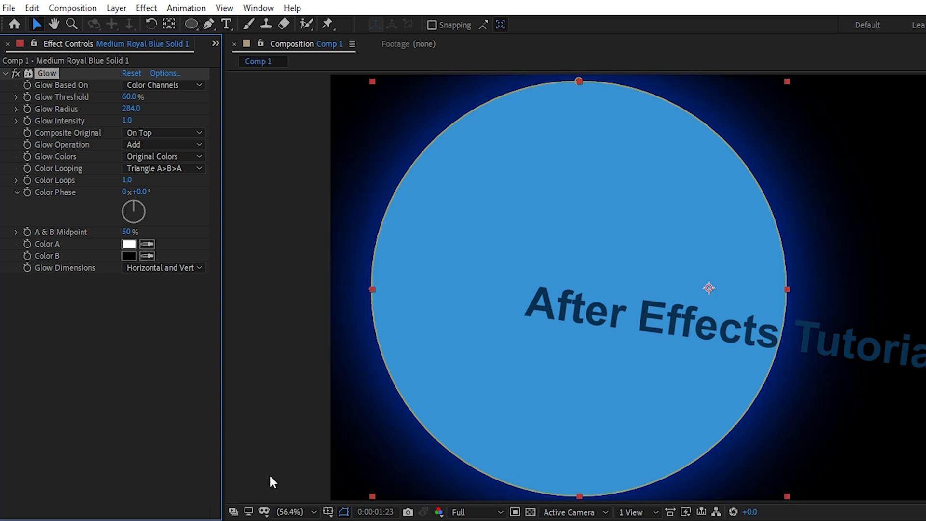
drag(207, 117, 268, 119)
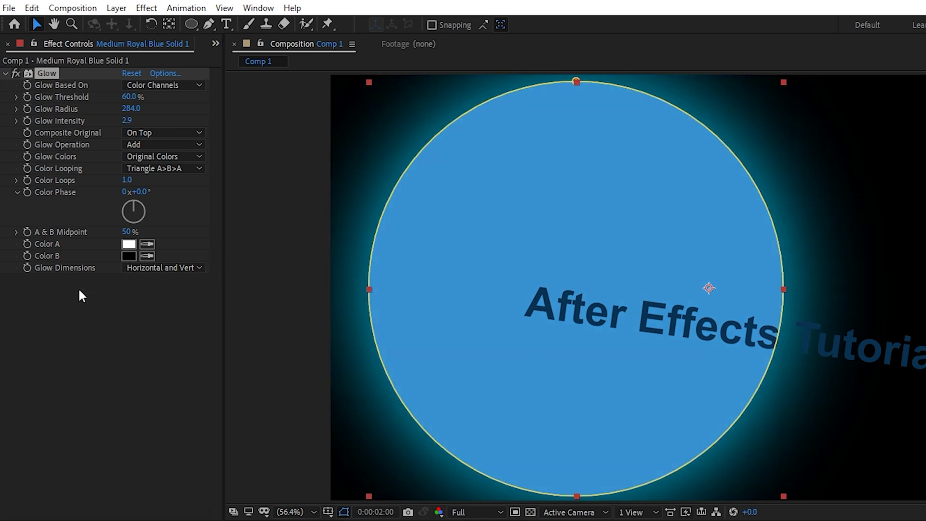
key(space)
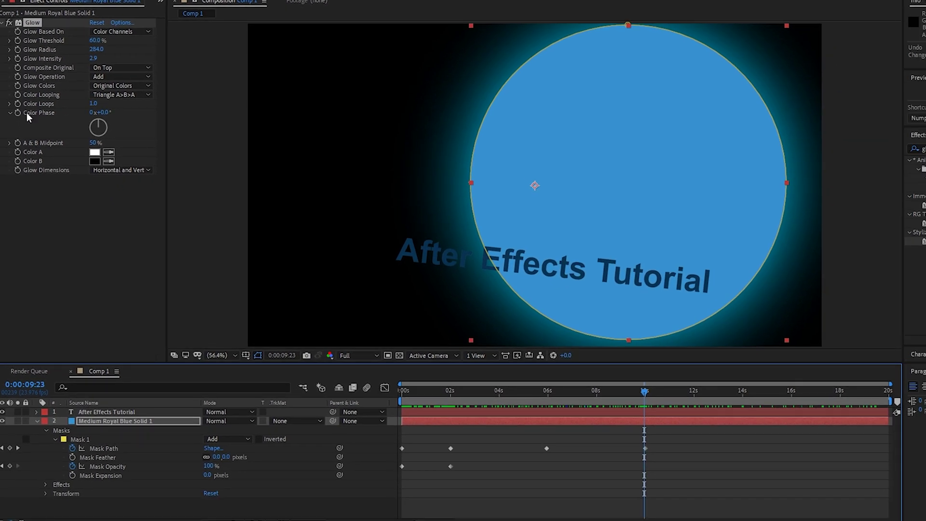
Expand the blue solid's Effects > Glow properties in the timeline
click(106, 443)
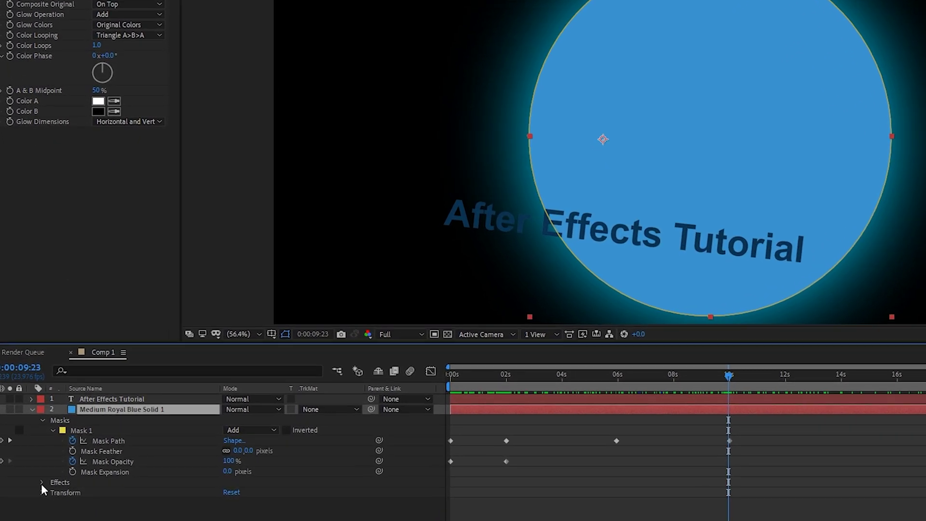
click(44, 484)
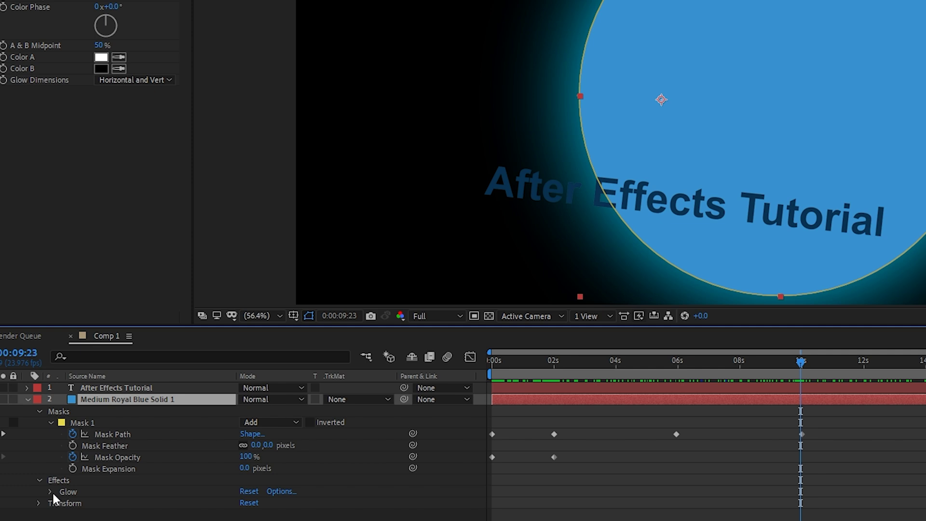
click(48, 491)
scroll(63, 463, down, 3)
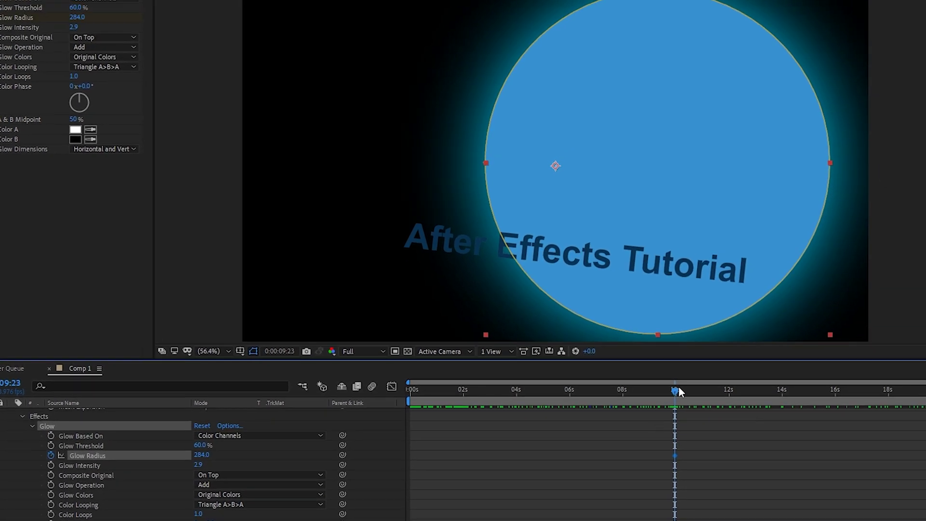
Keyframe Glow Radius to 0 at 0:00:14:01 and scrub back to check the glow fading
drag(771, 368, 893, 374)
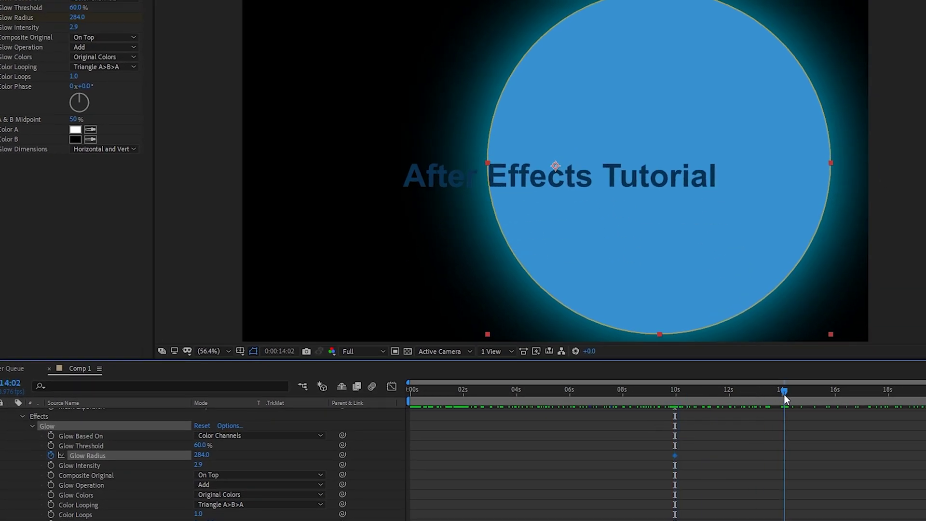
drag(784, 394, 783, 395)
click(200, 454)
text(0)
key(Return)
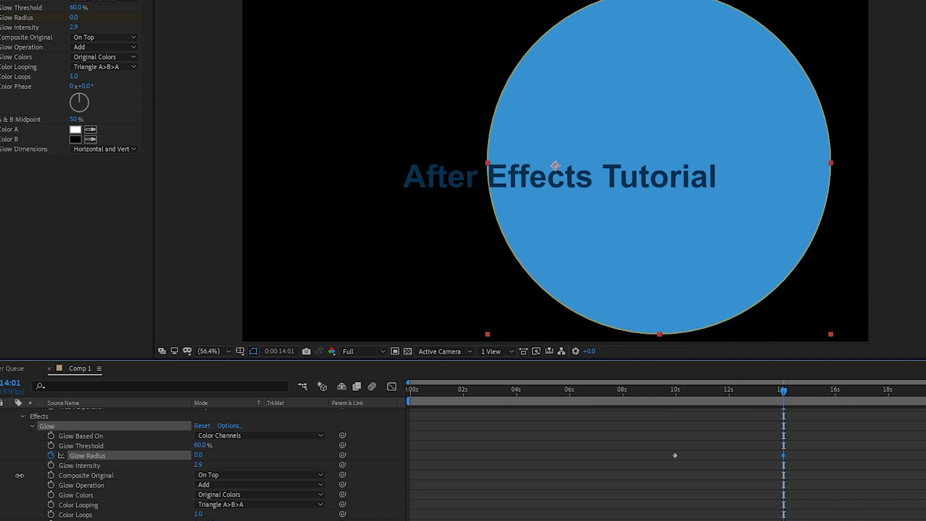
drag(611, 394, 925, 420)
key(F2)
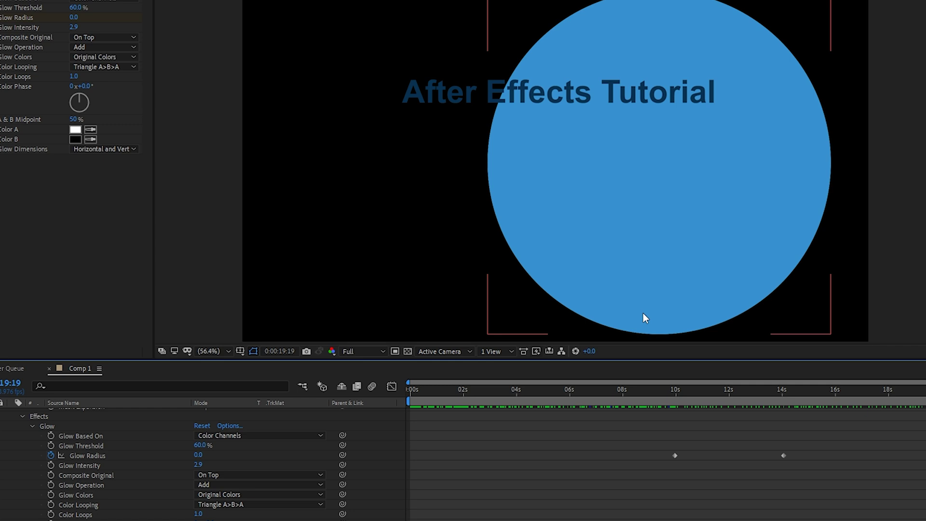
Add Comp 1 to the Render Queue and choose a Custom output module
click(29, 6)
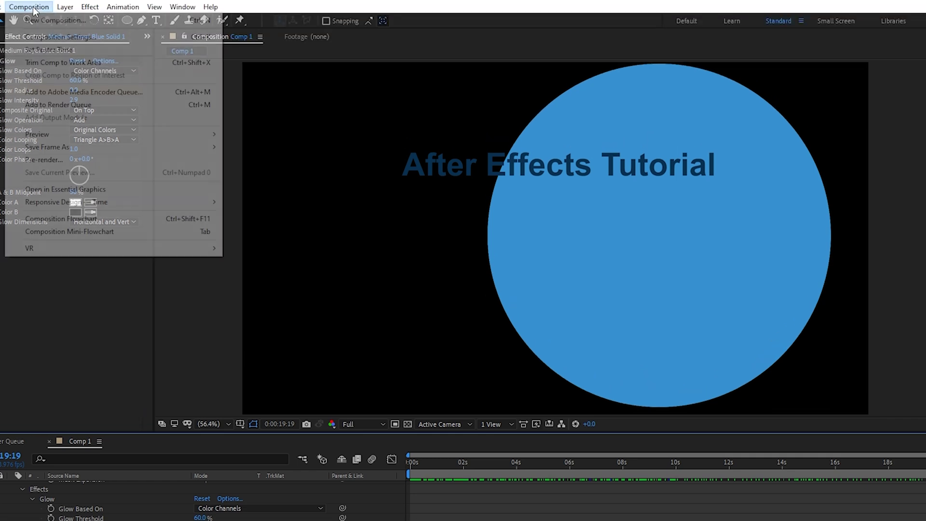
click(100, 104)
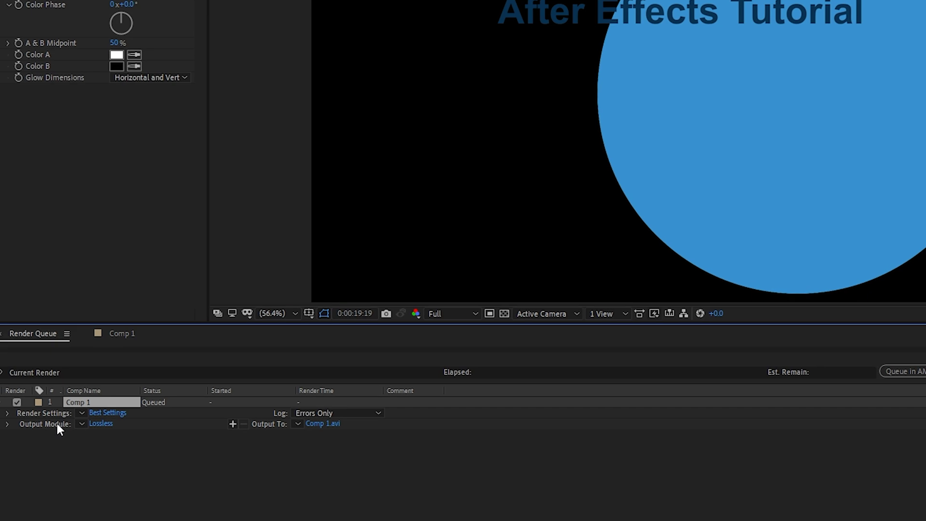
click(81, 423)
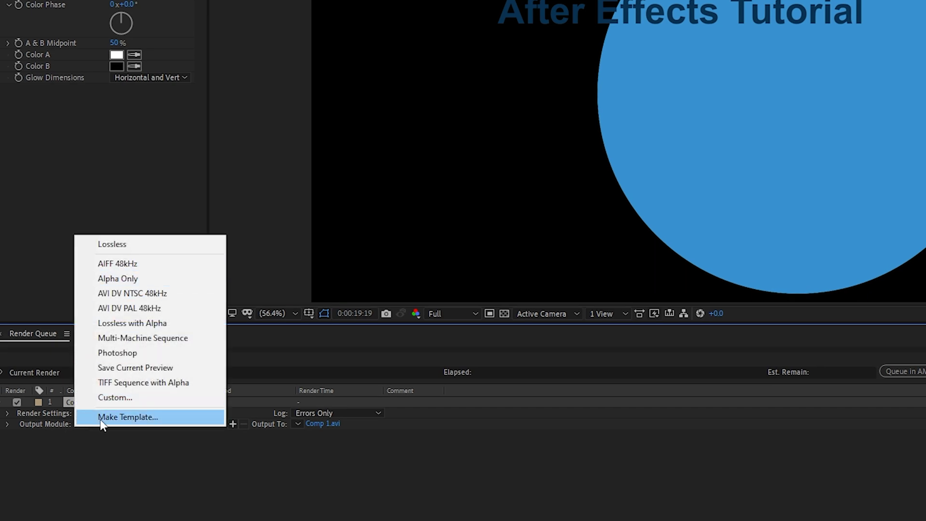
click(137, 398)
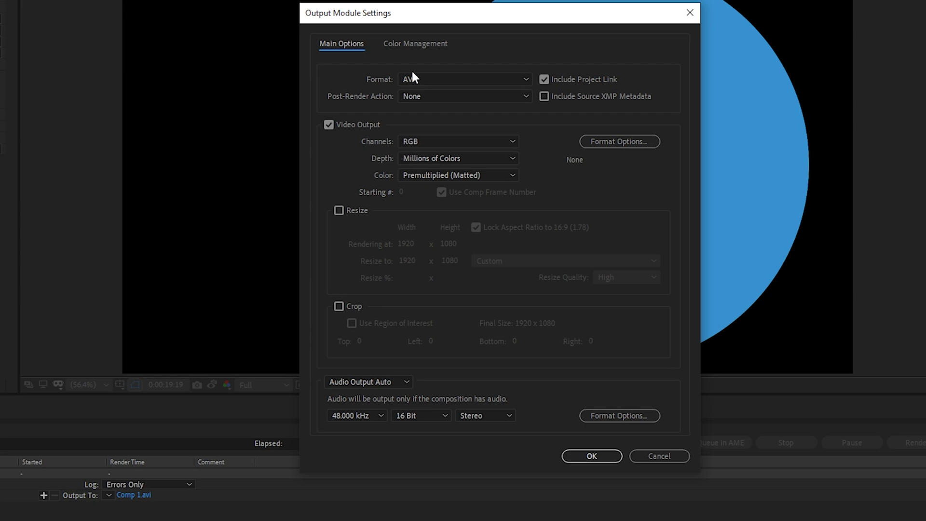
Set the output format to QuickTime with the GoPro CineForm codec at quality 5
click(605, 7)
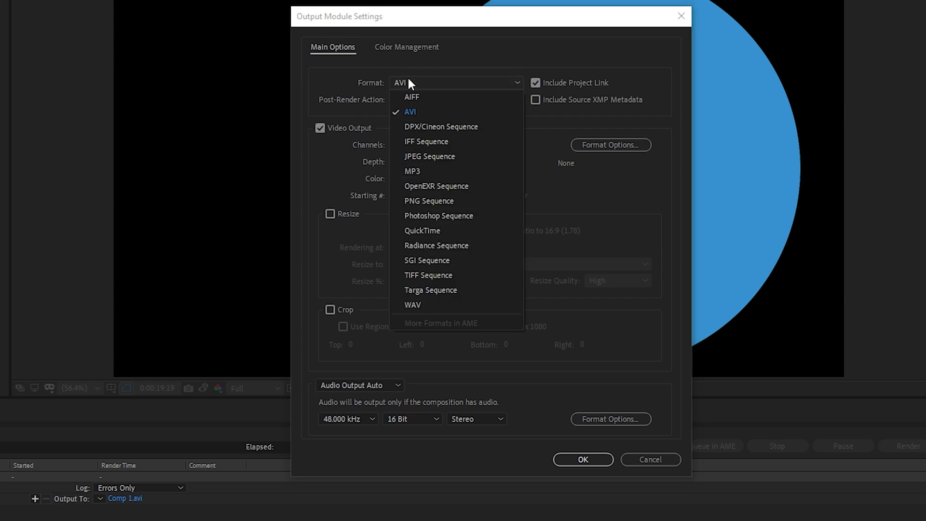
click(429, 231)
click(606, 146)
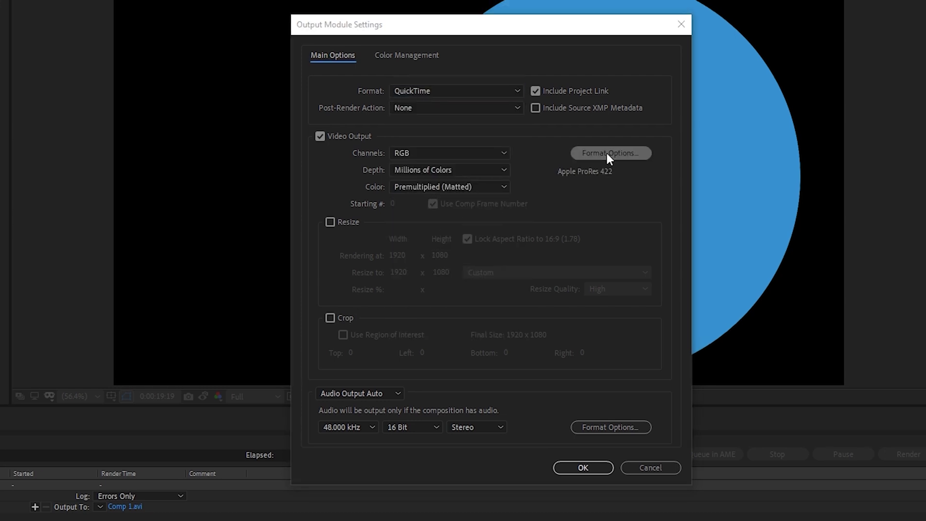
click(207, 60)
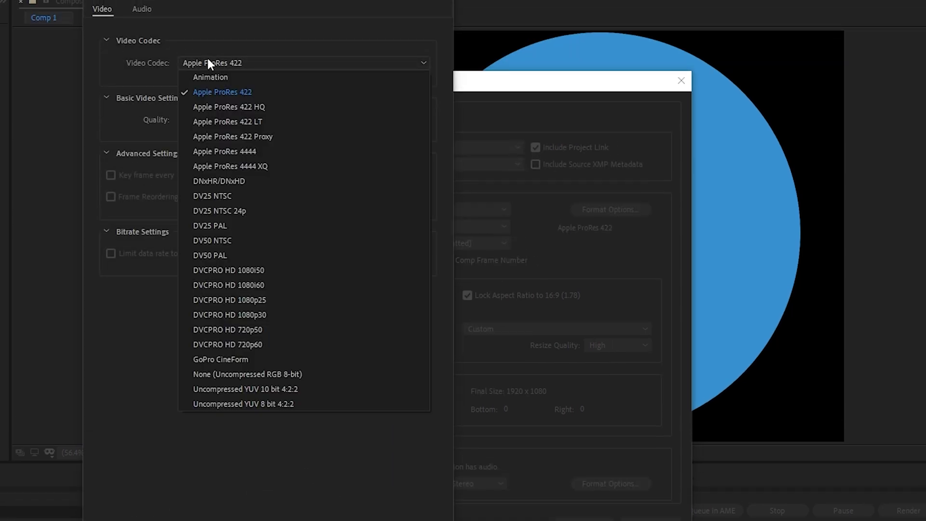
click(265, 358)
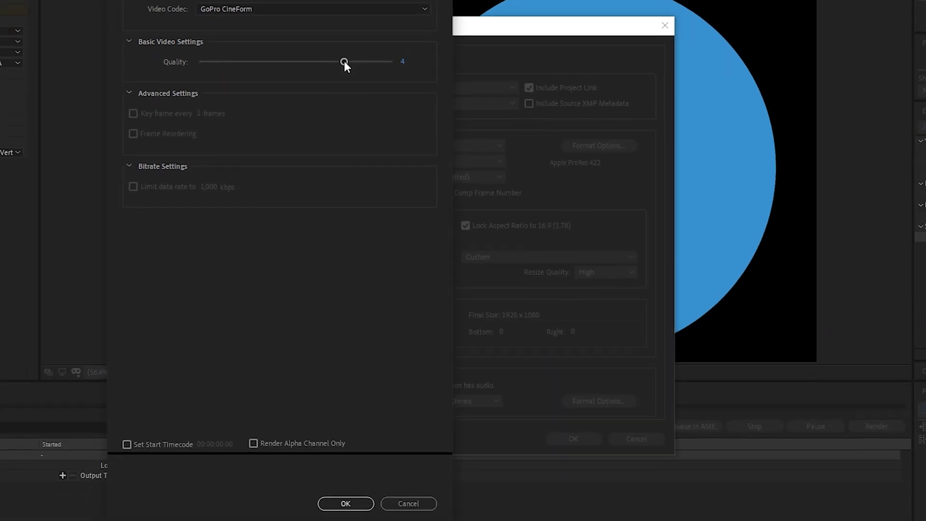
drag(340, 96, 435, 106)
click(346, 498)
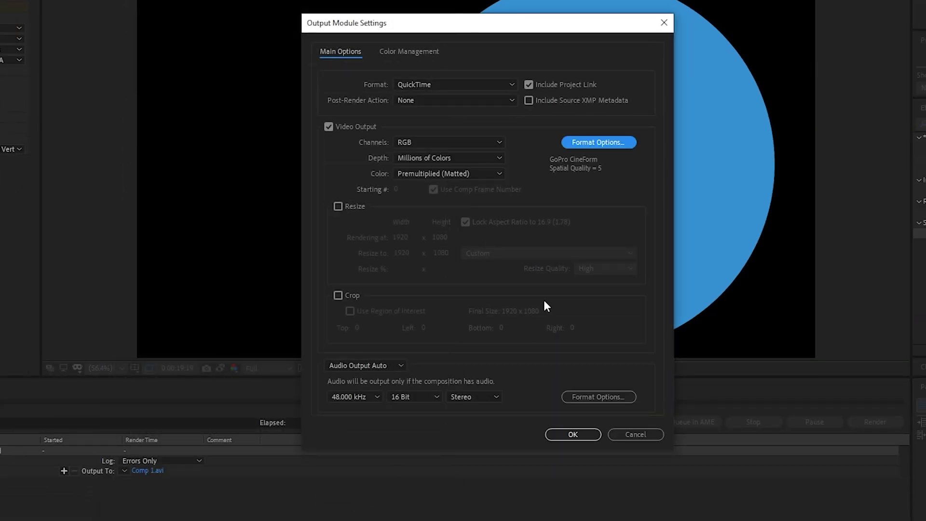
Turn audio output off, confirm the output module, and review the Comp 1.mov save location
click(376, 365)
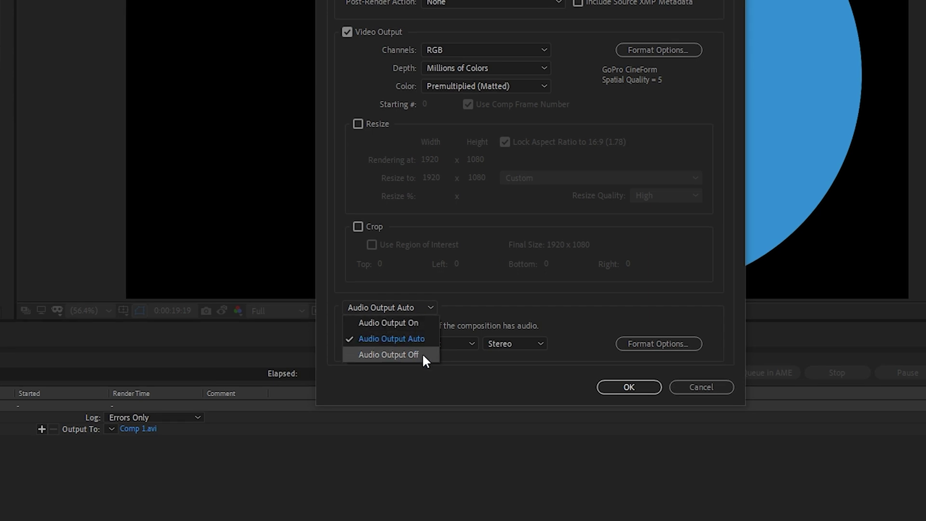
click(414, 367)
click(643, 391)
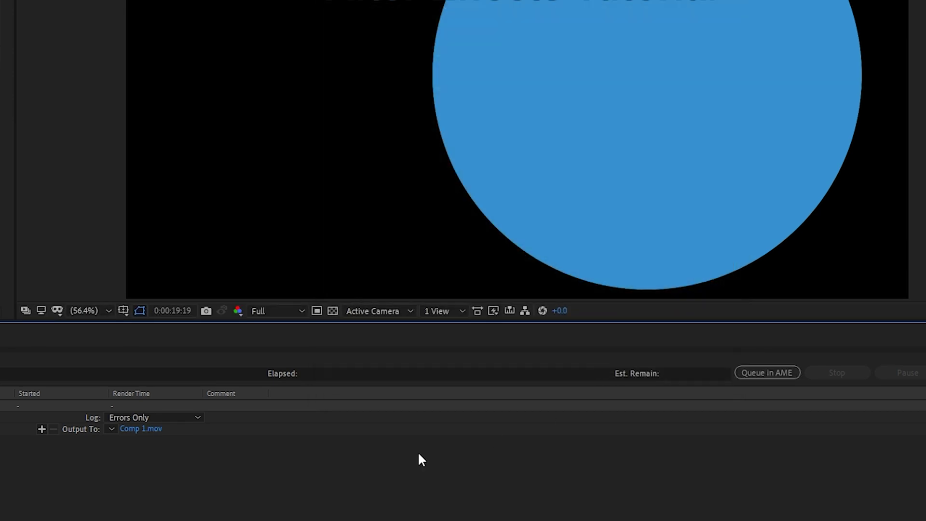
click(145, 428)
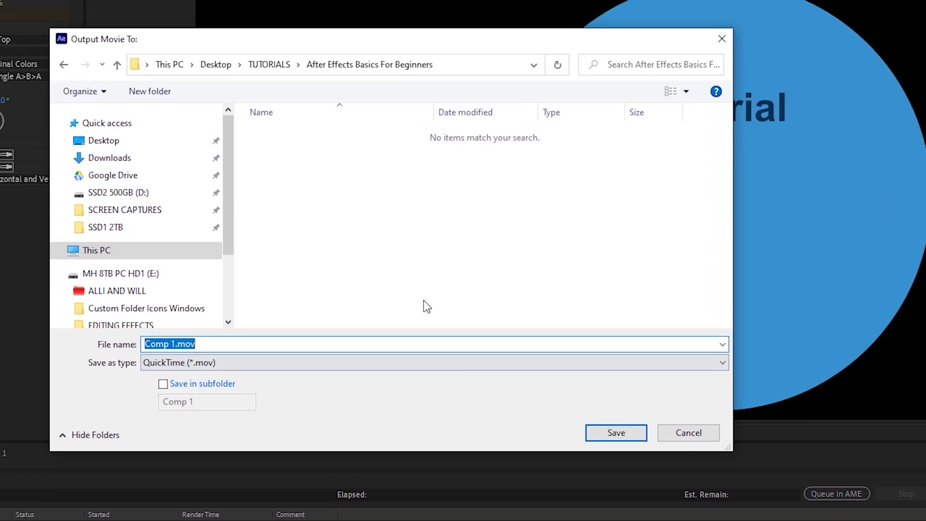
click(709, 436)
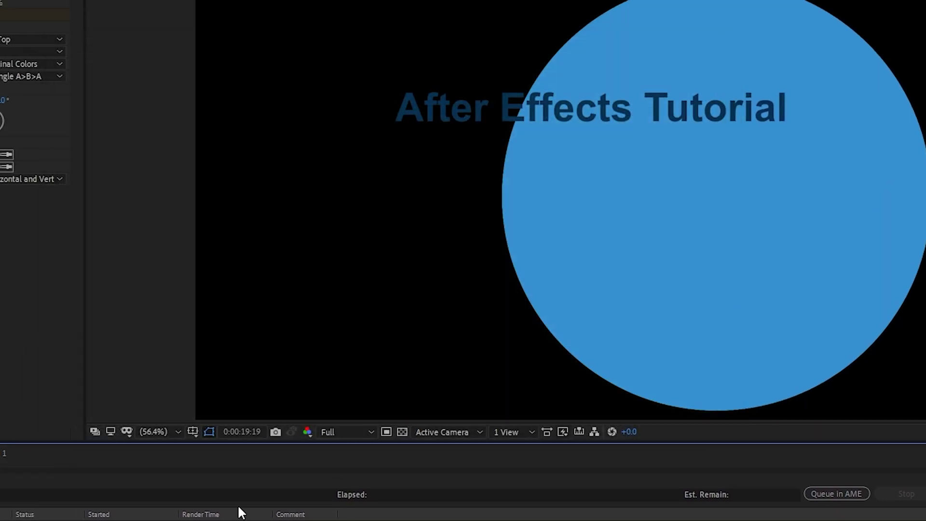